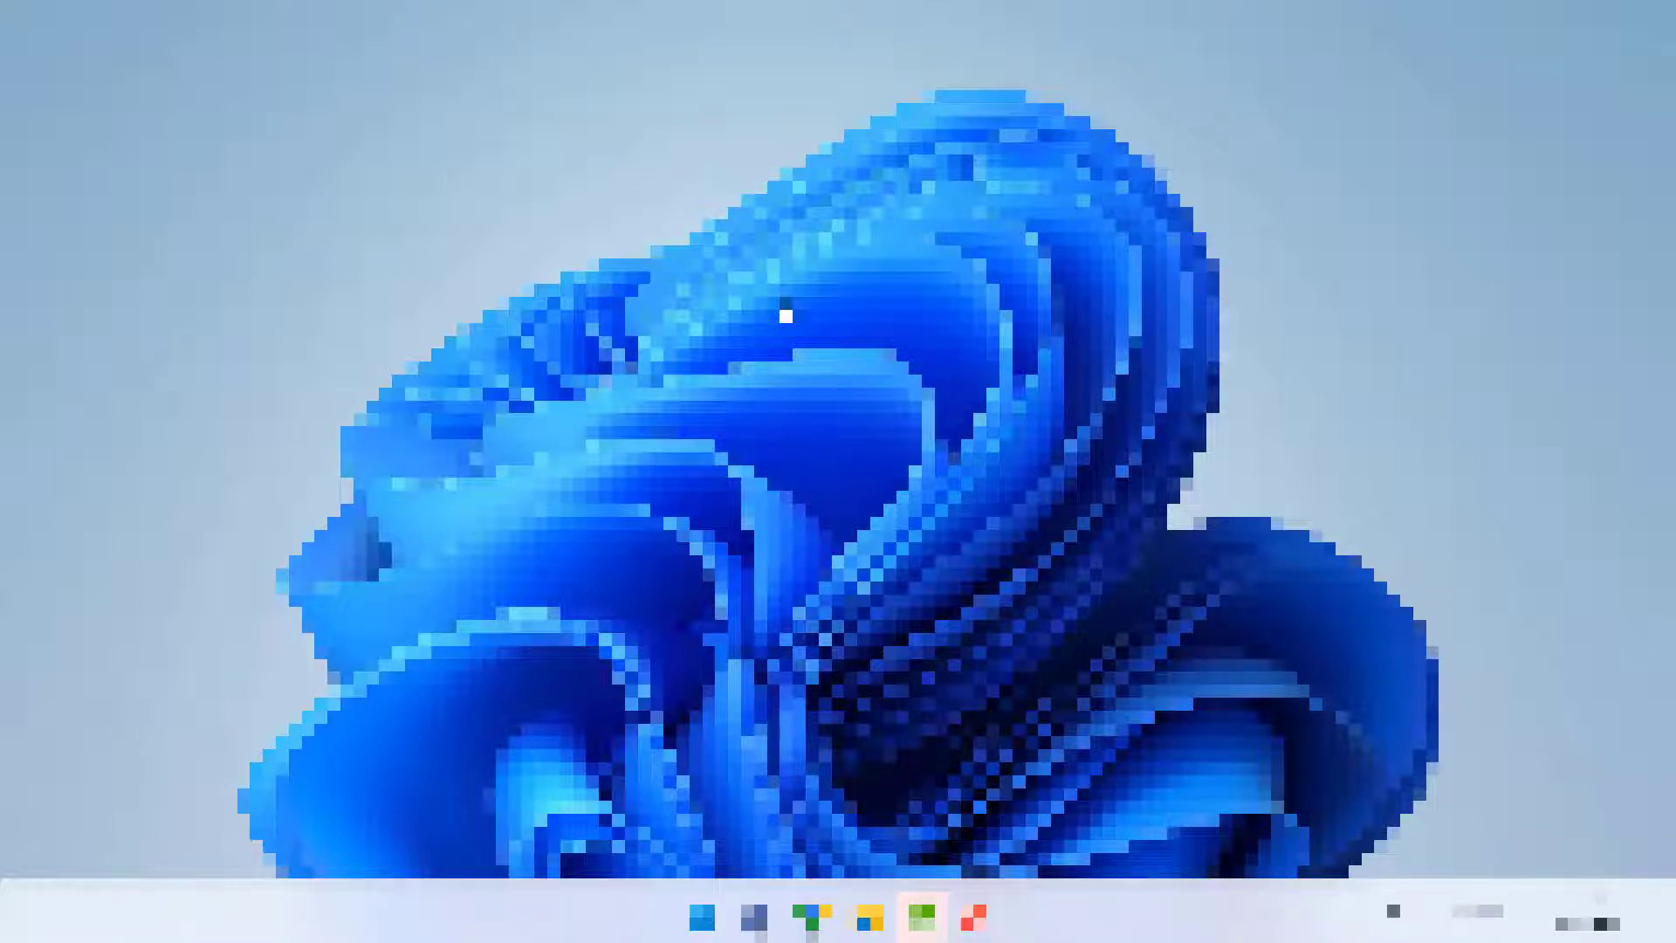
- Set the display scale to 100% (Recommended) in the system display settings
{"action": "key", "text": "super+i"}
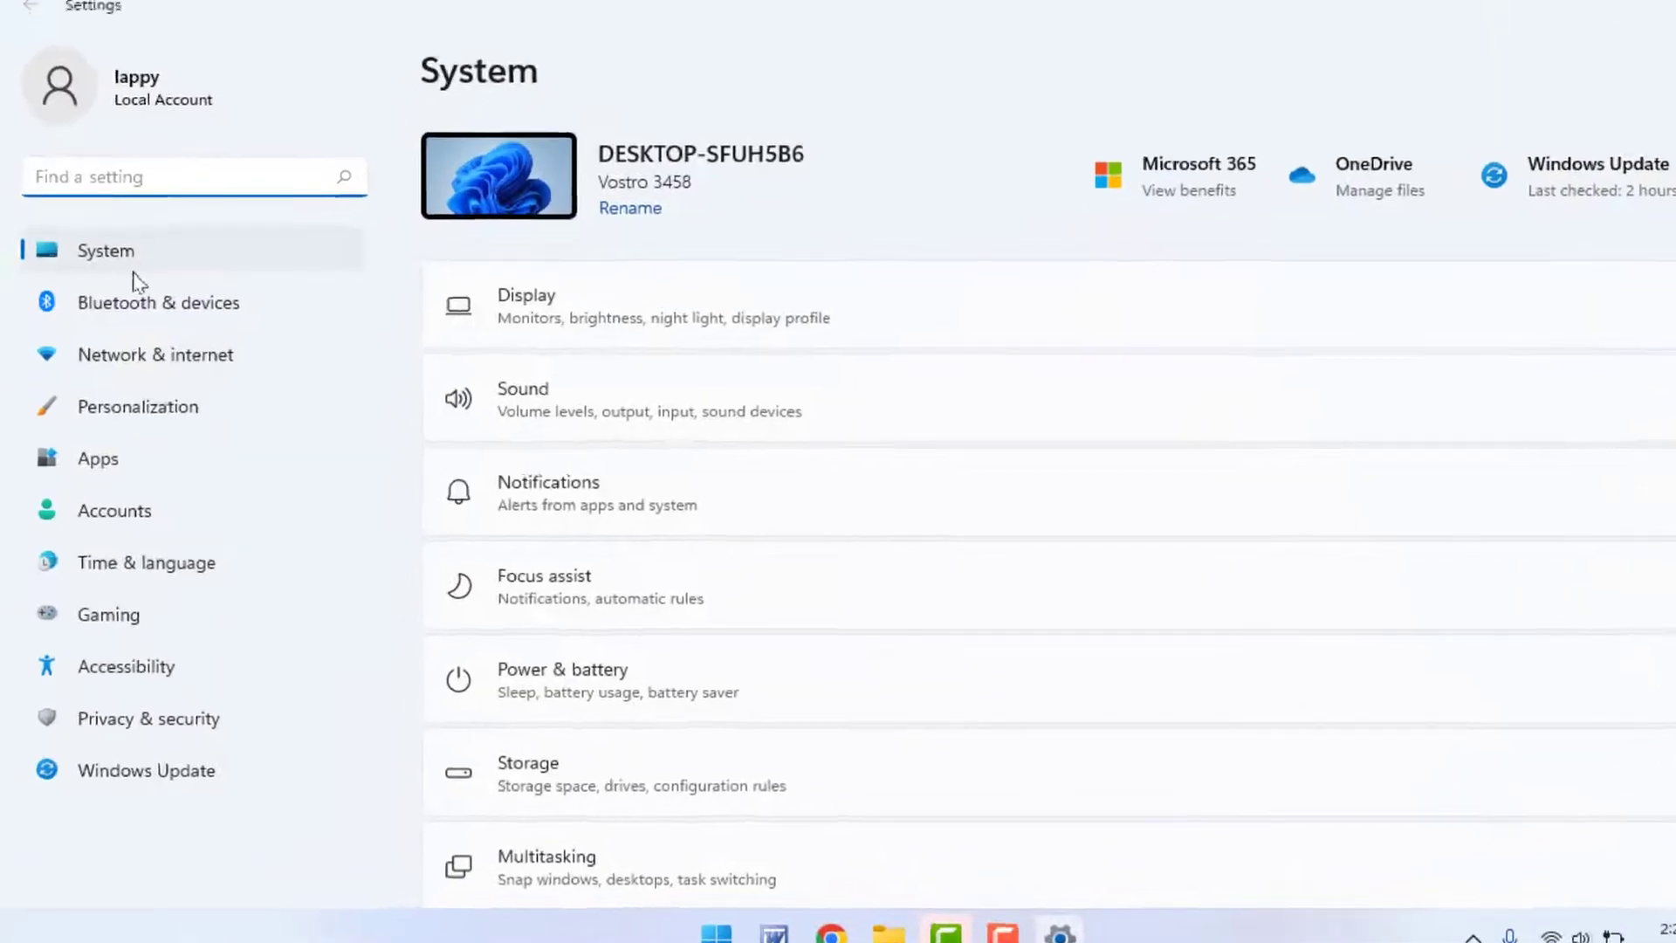
{"action": "left_click", "coordinate": [181, 188]}
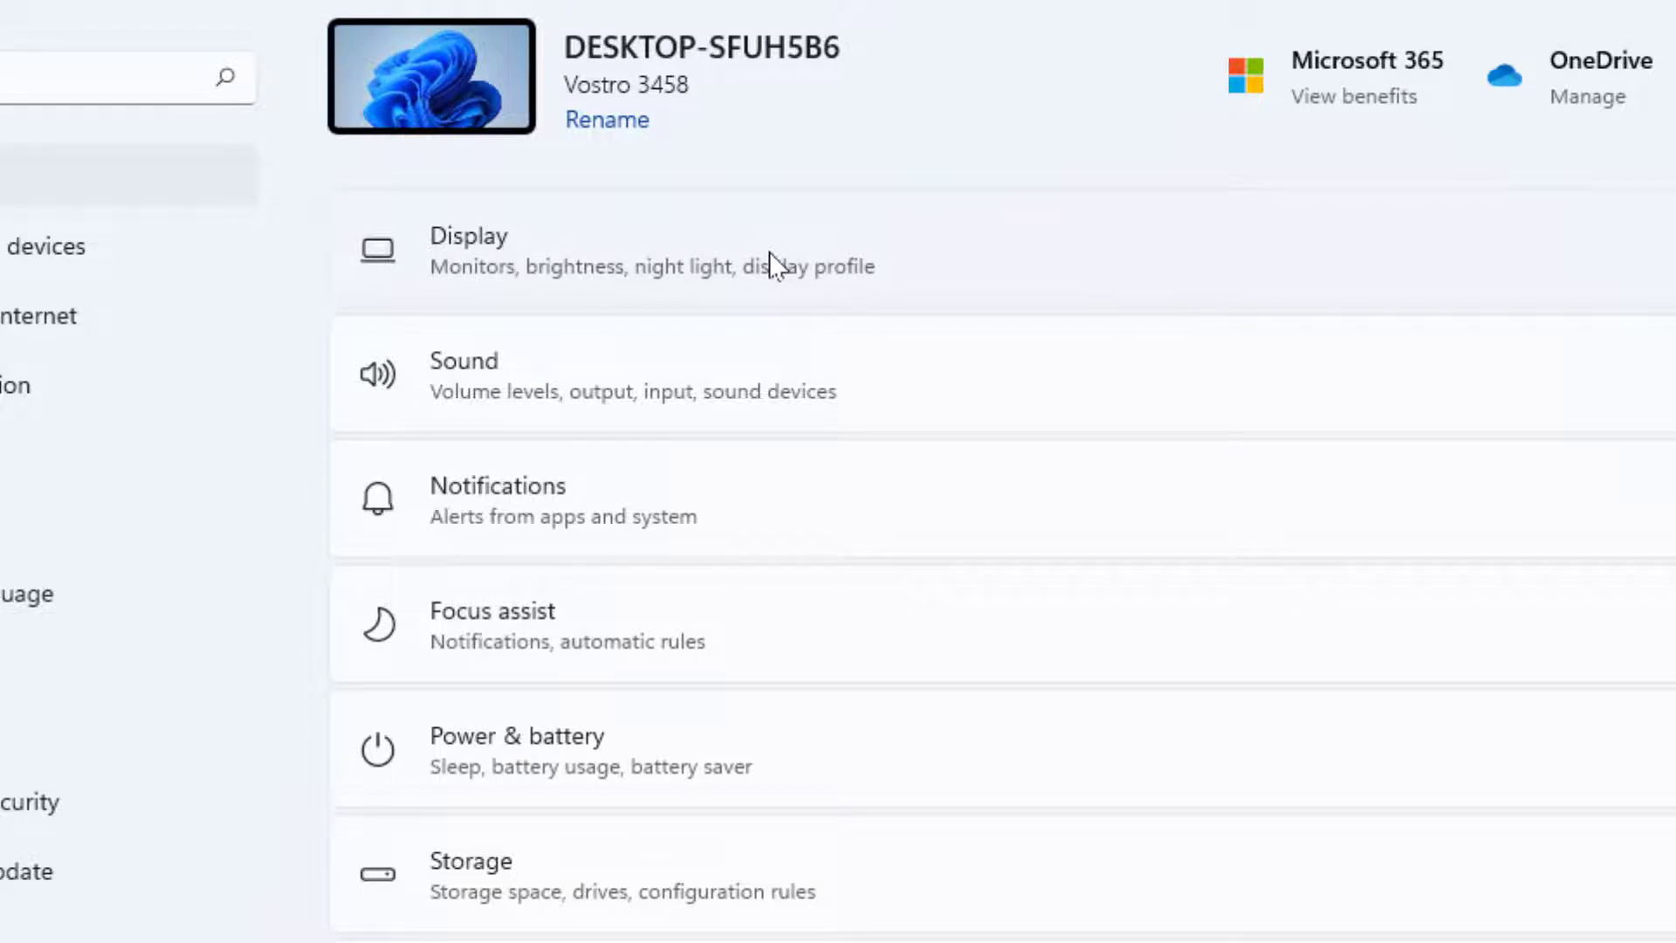
{"action": "left_click", "coordinate": [768, 252]}
{"action": "scroll", "coordinate": [848, 439], "scroll_direction": "down", "scroll_amount": 2}
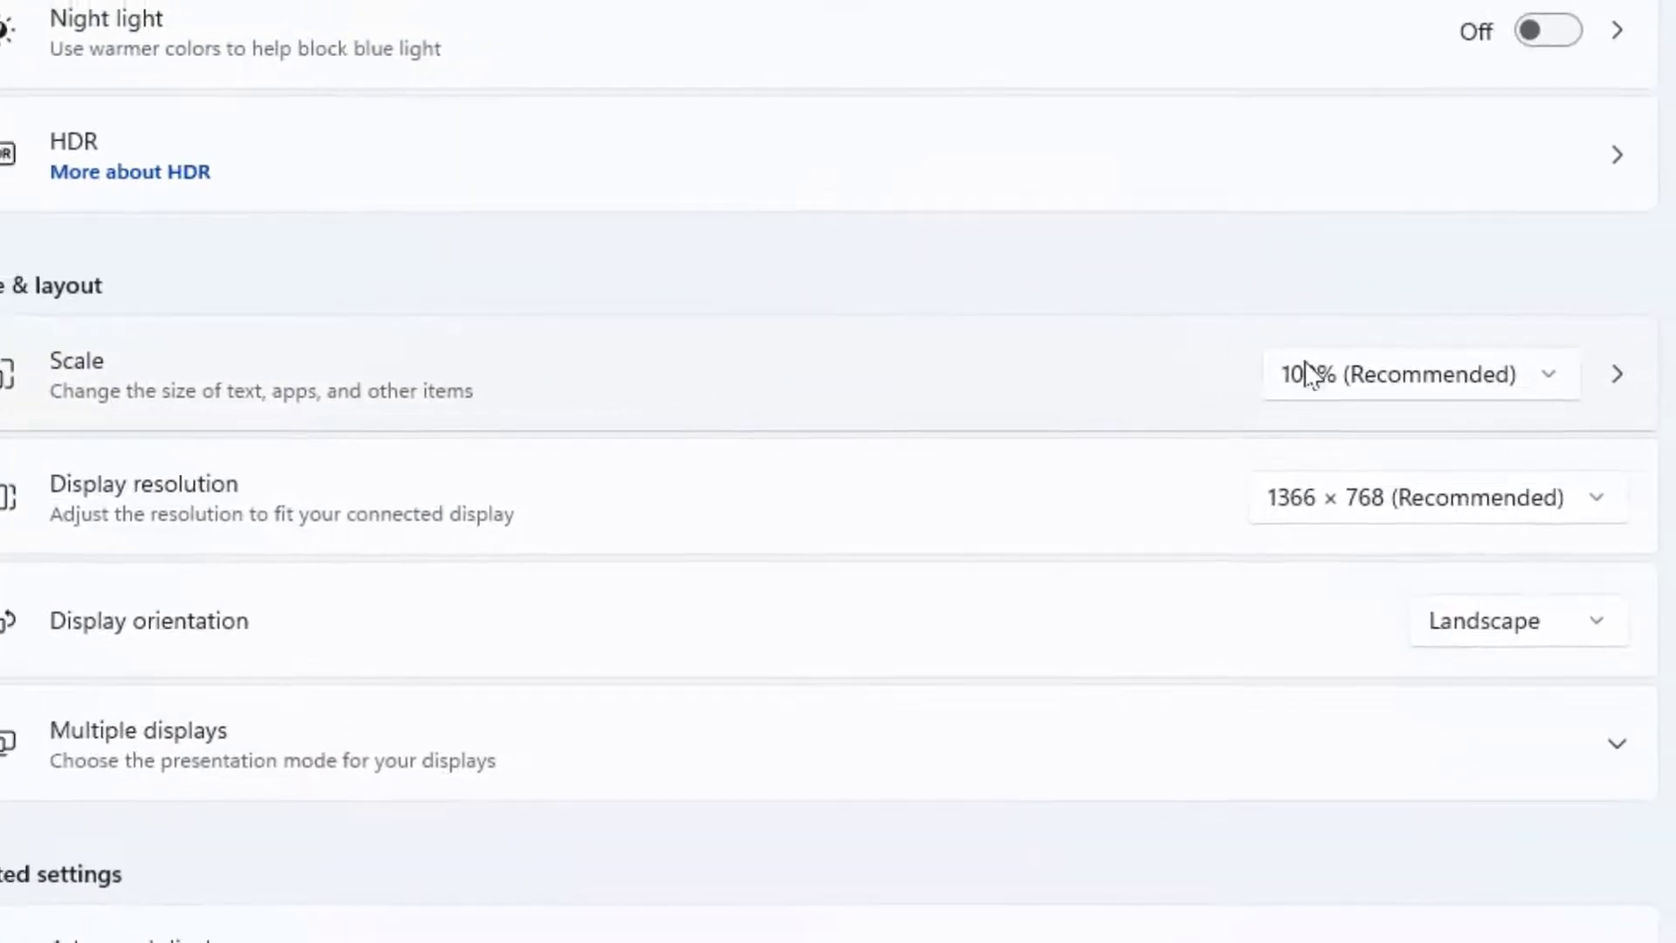
{"action": "left_click", "coordinate": [1353, 393]}
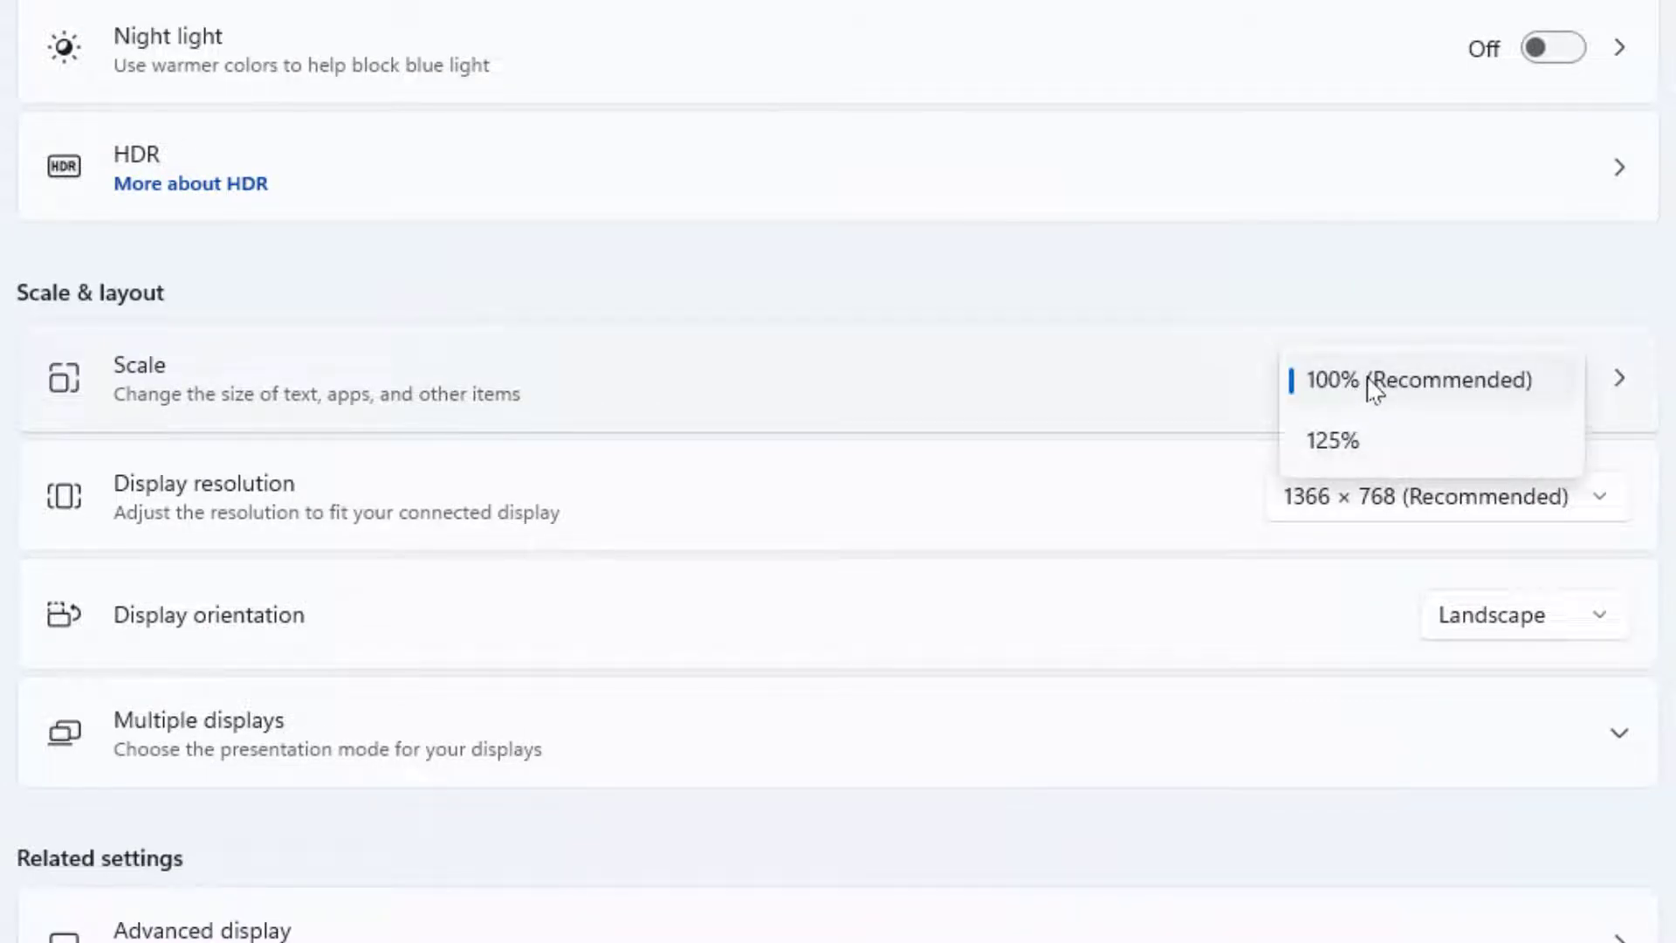
{"action": "left_click", "coordinate": [1368, 385]}
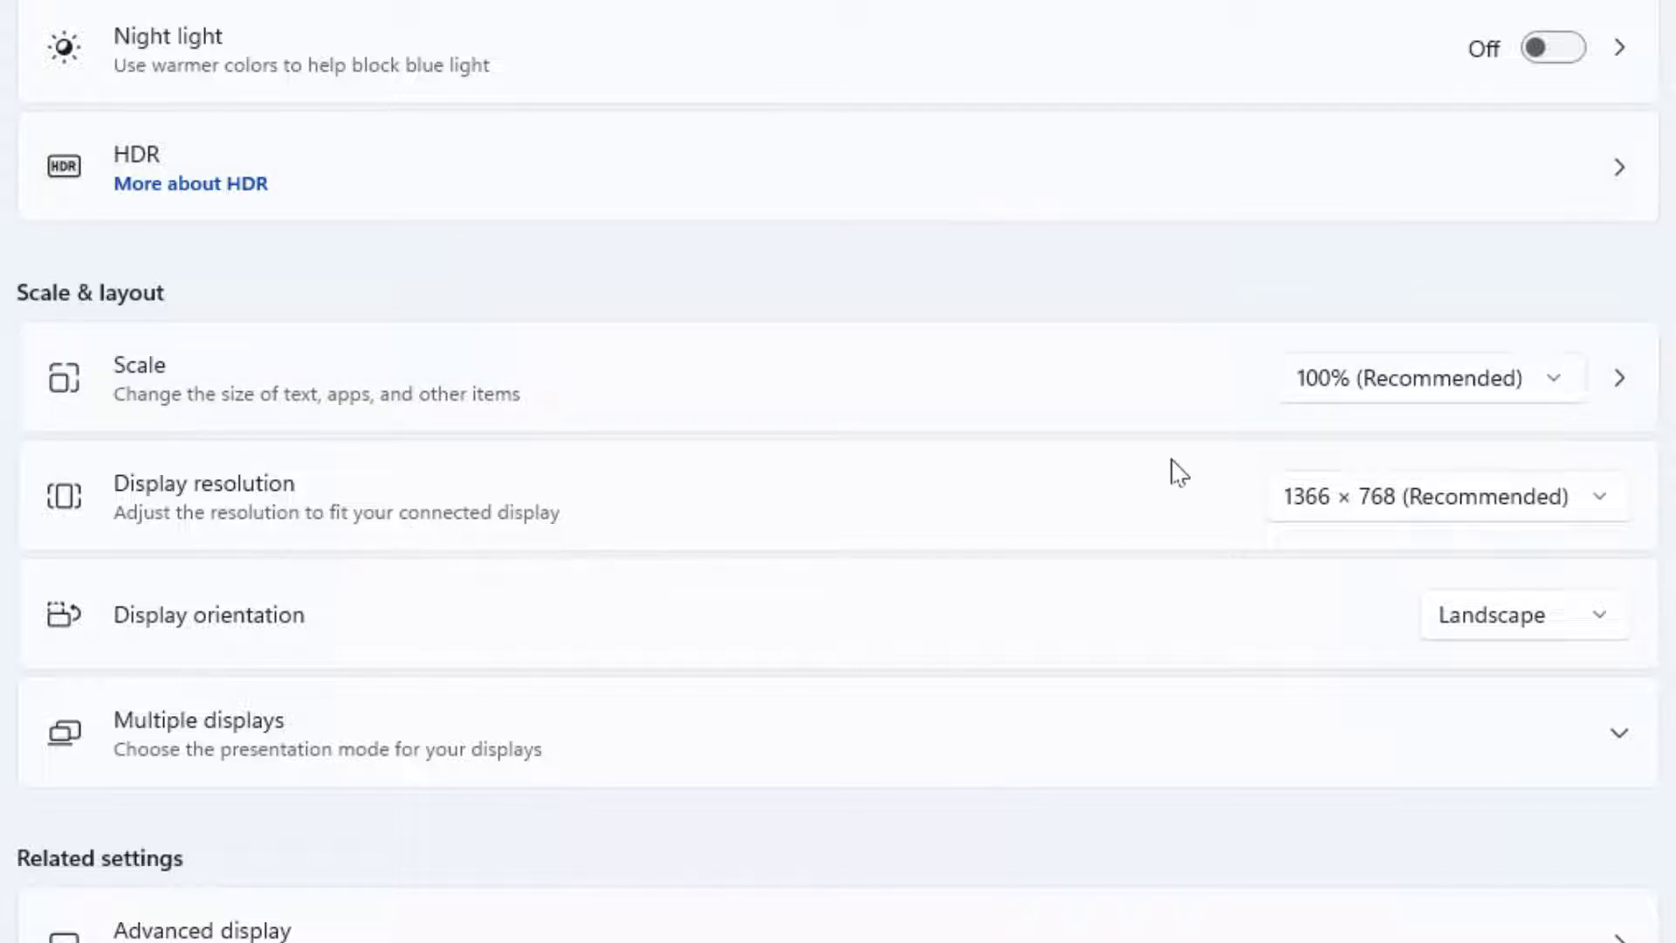
- Set the display resolution to 1366 × 768 (Recommended) and close Settings
{"action": "left_click", "coordinate": [1378, 515]}
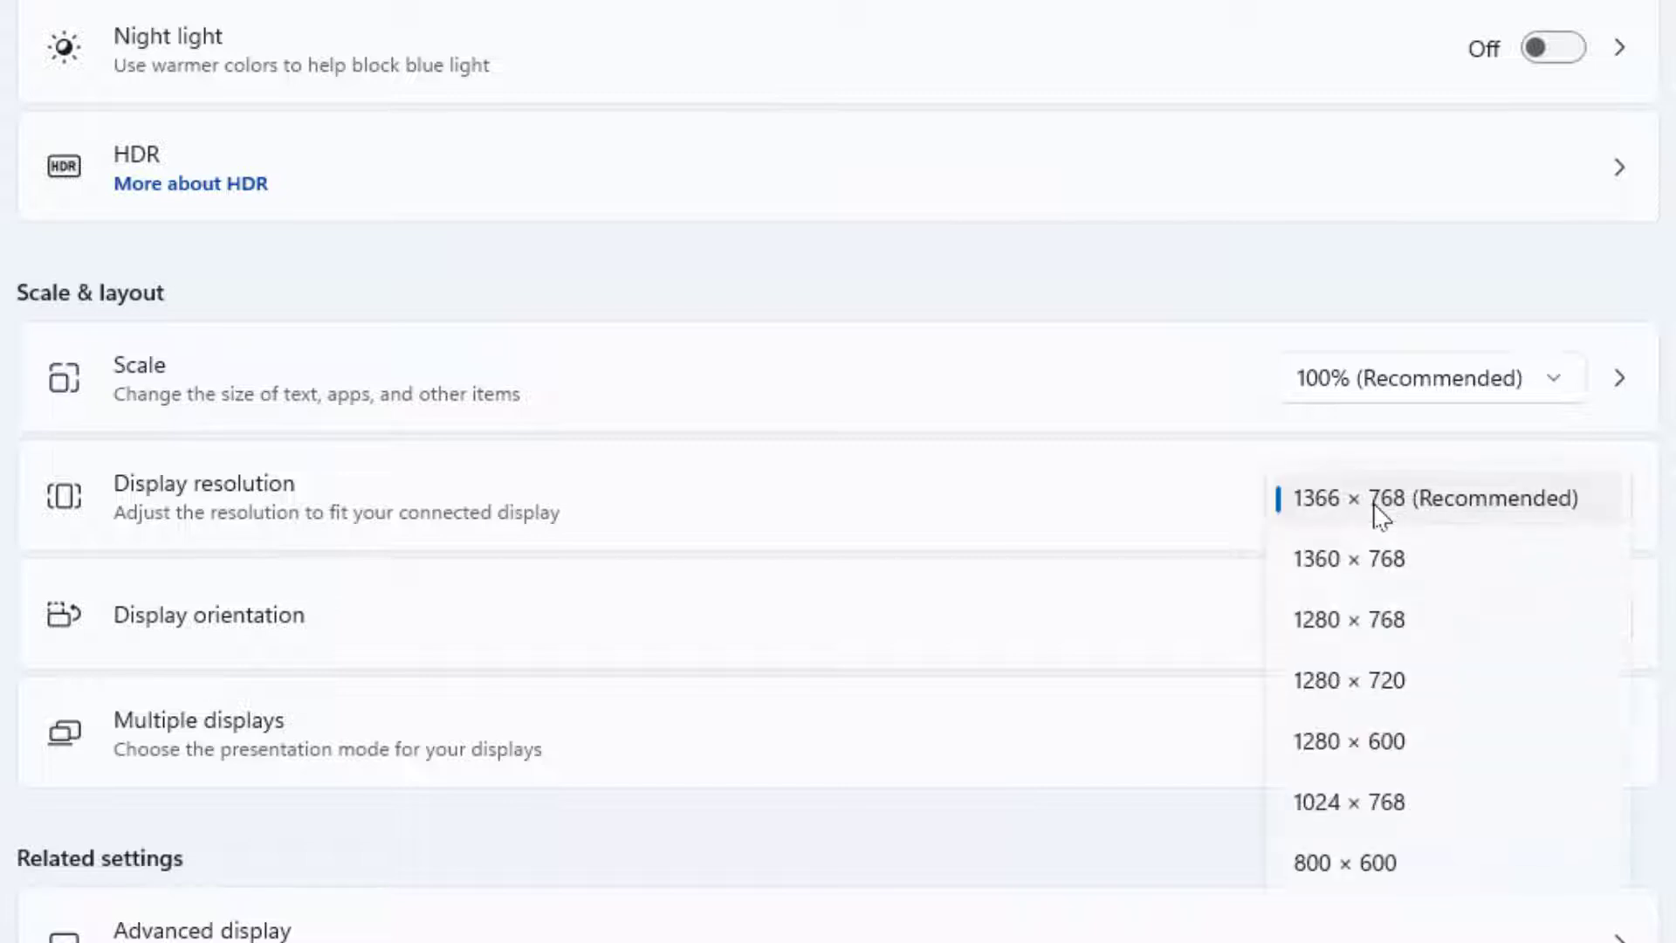
{"action": "left_click", "coordinate": [1482, 506]}
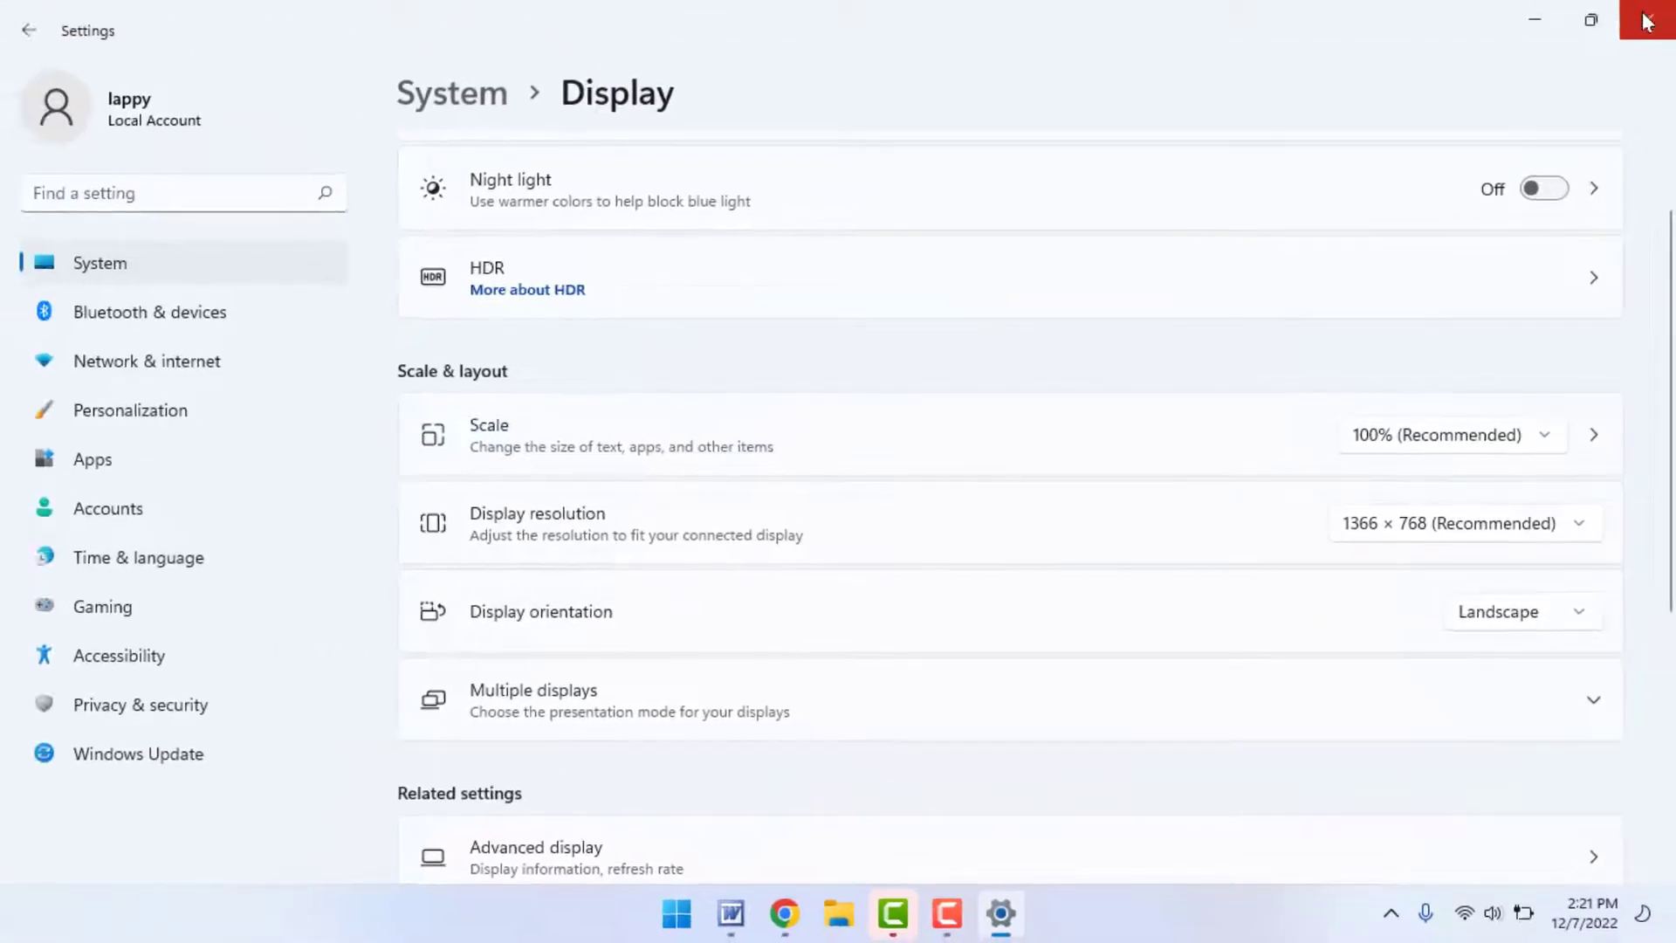
{"action": "left_click", "coordinate": [1647, 22]}
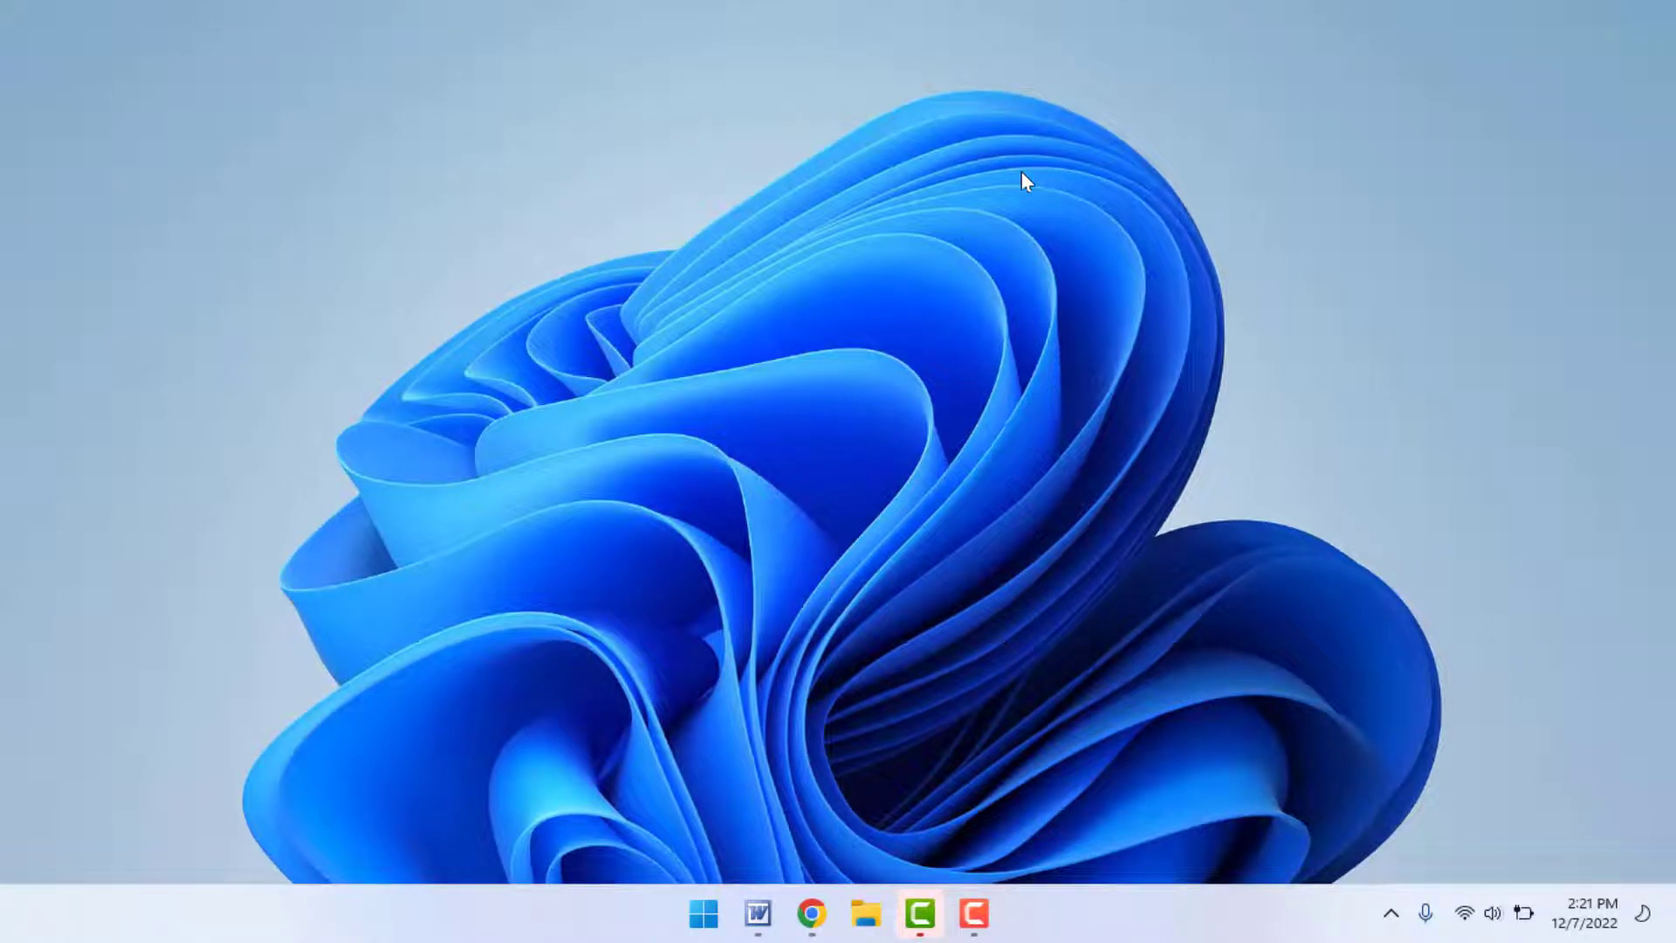
- Launch the ClearType text tuner from the related settings of the Fonts personalization page
{"action": "key", "text": "super+i"}
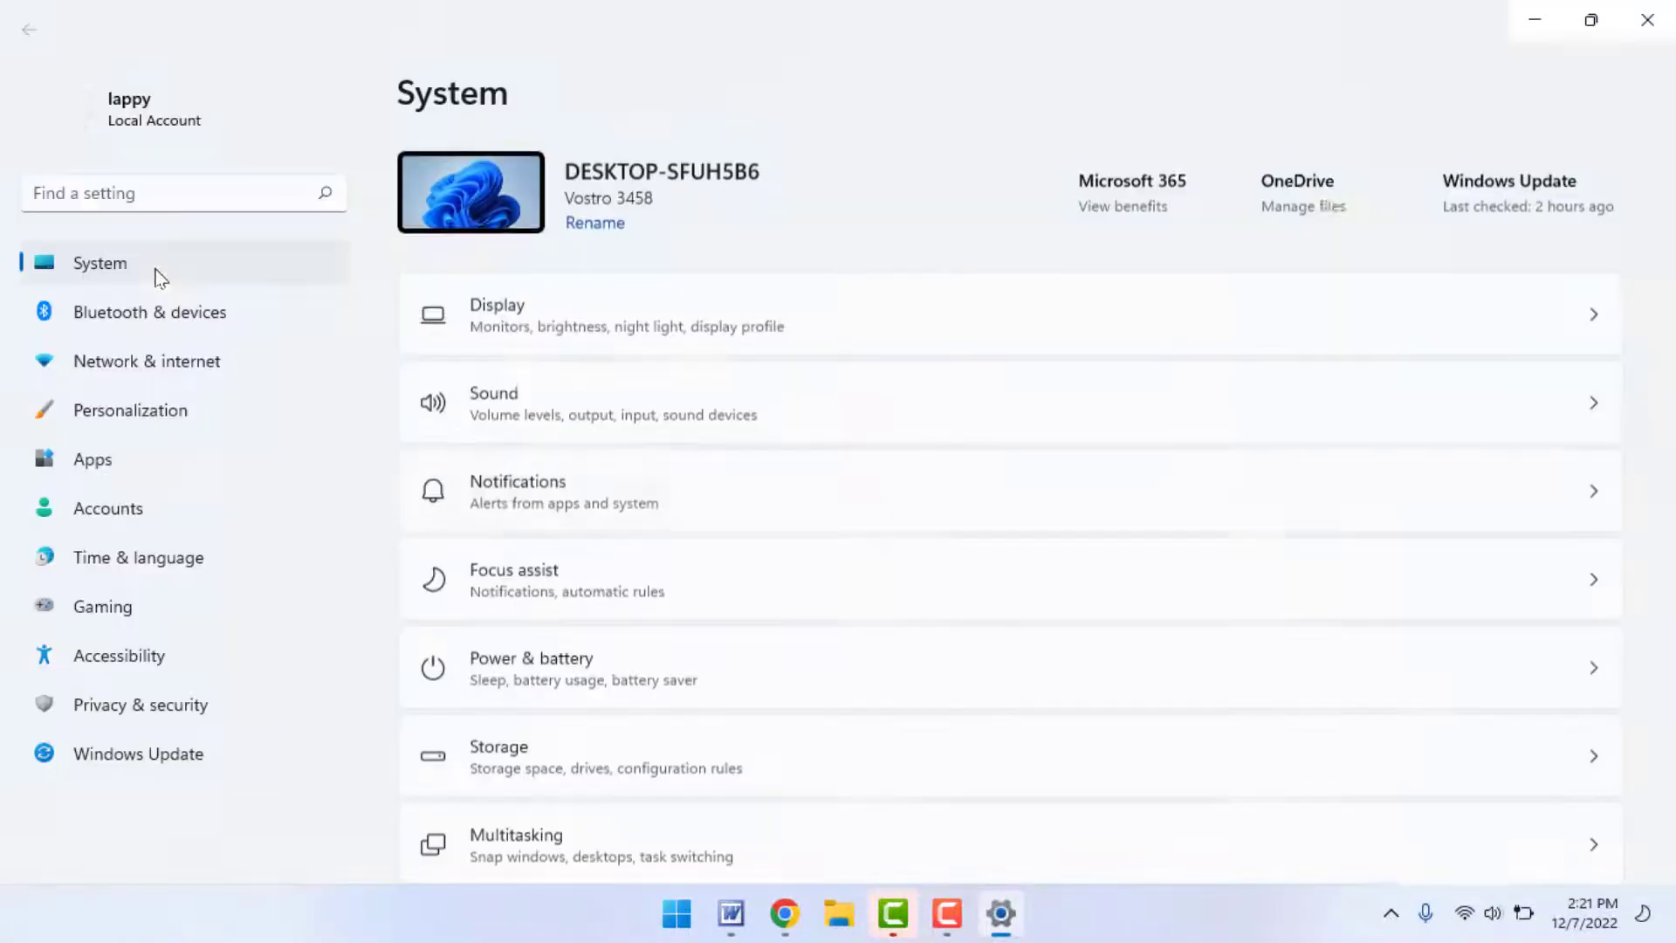
{"action": "left_click", "coordinate": [111, 425]}
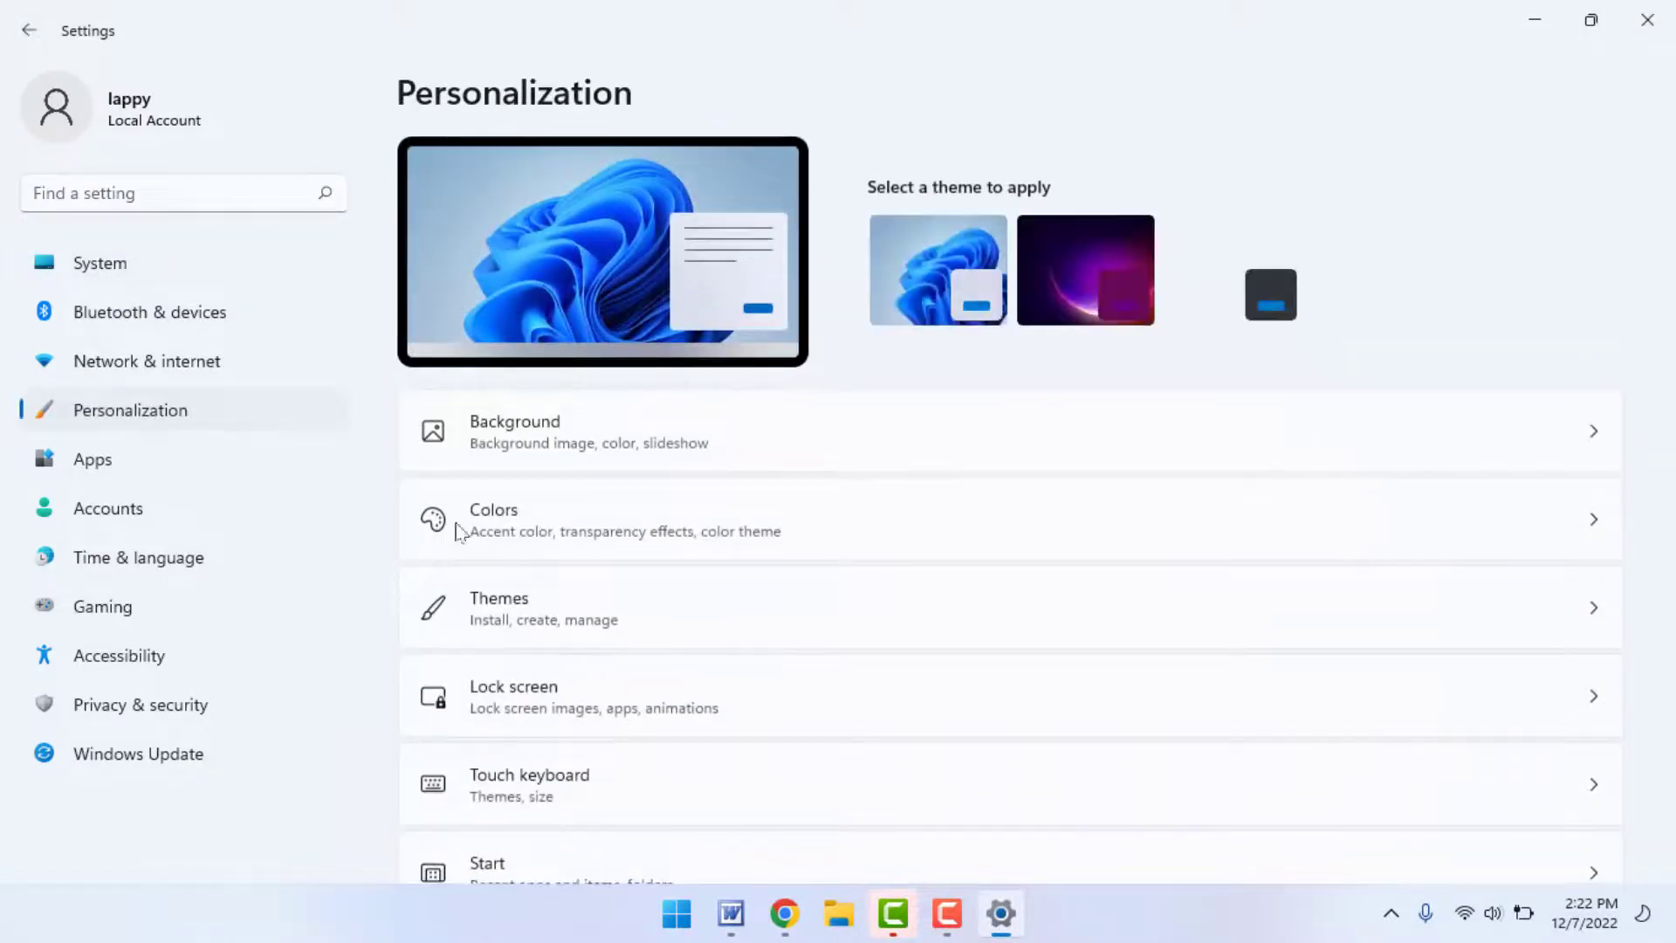
{"action": "scroll", "coordinate": [750, 499], "scroll_direction": "down", "scroll_amount": 5}
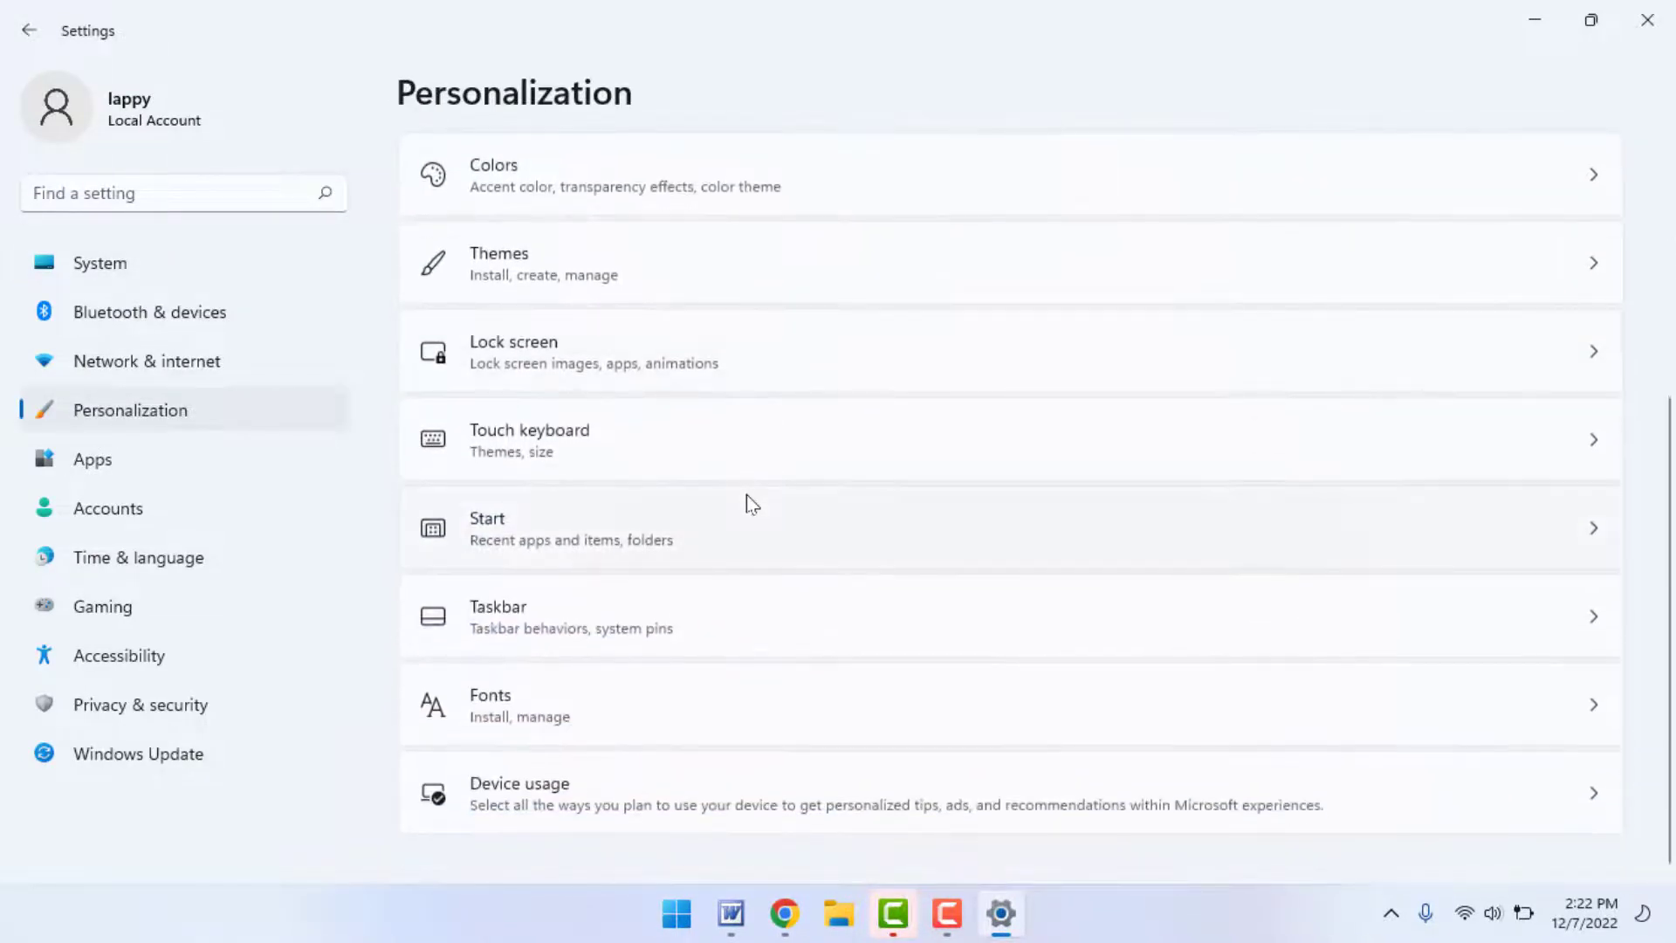
{"action": "left_click", "coordinate": [606, 702]}
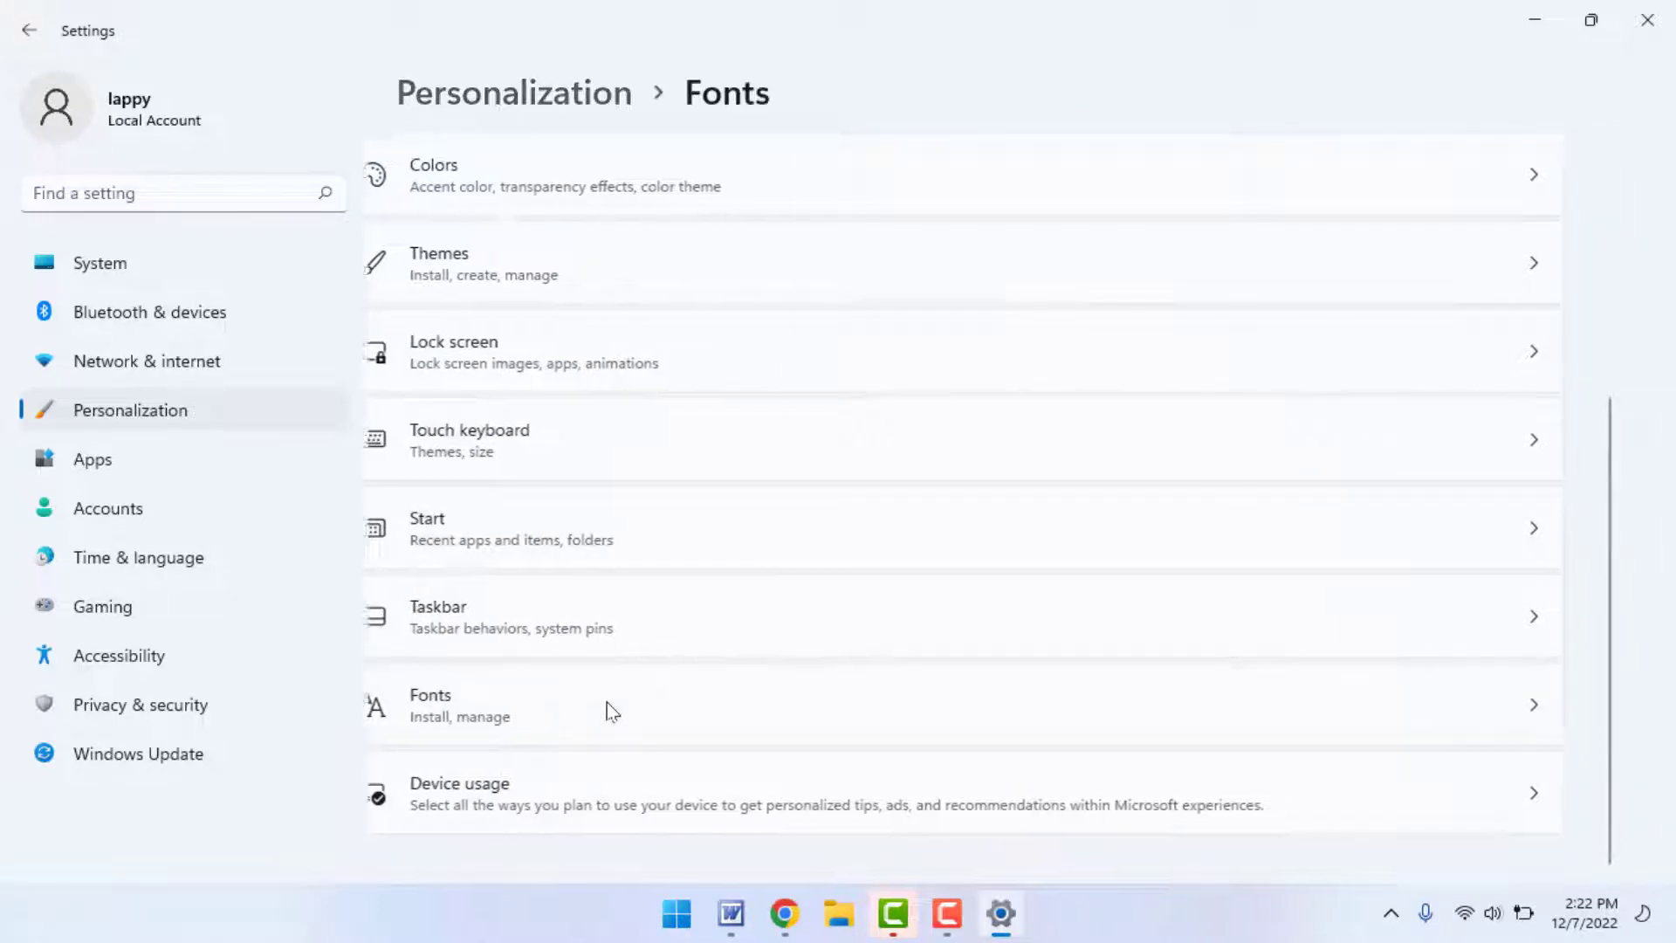
{"action": "scroll", "coordinate": [703, 384], "scroll_direction": "down", "scroll_amount": 8}
{"action": "scroll", "coordinate": [707, 407], "scroll_direction": "down", "scroll_amount": 20}
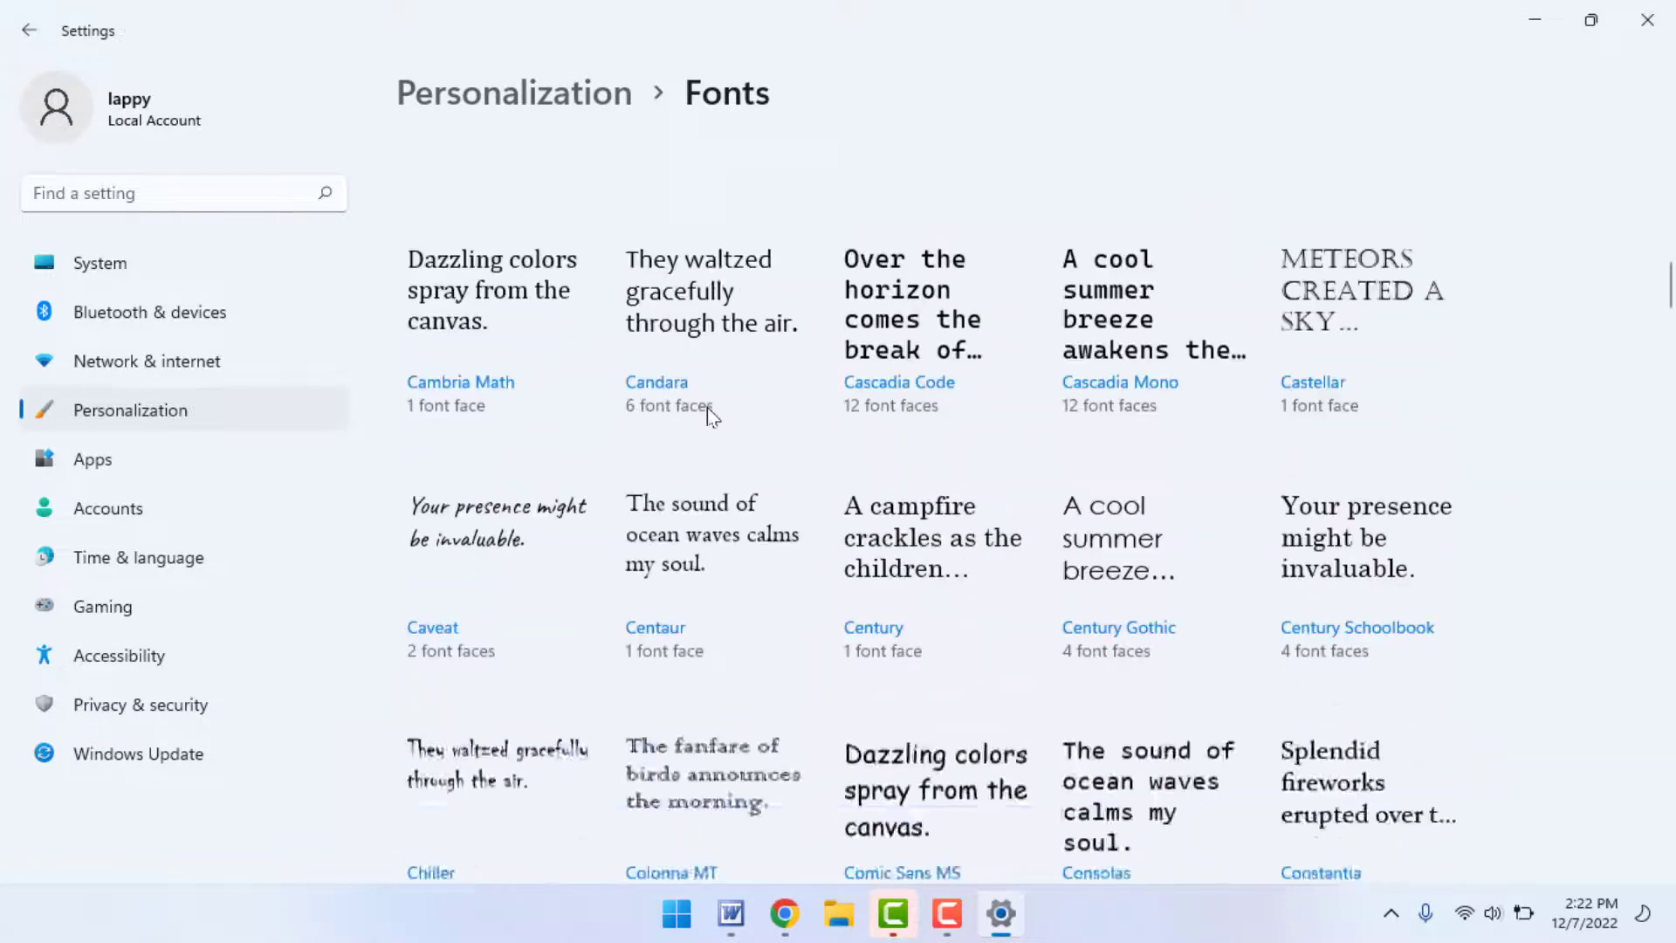
{"action": "scroll", "coordinate": [708, 412], "scroll_direction": "down", "scroll_amount": 20}
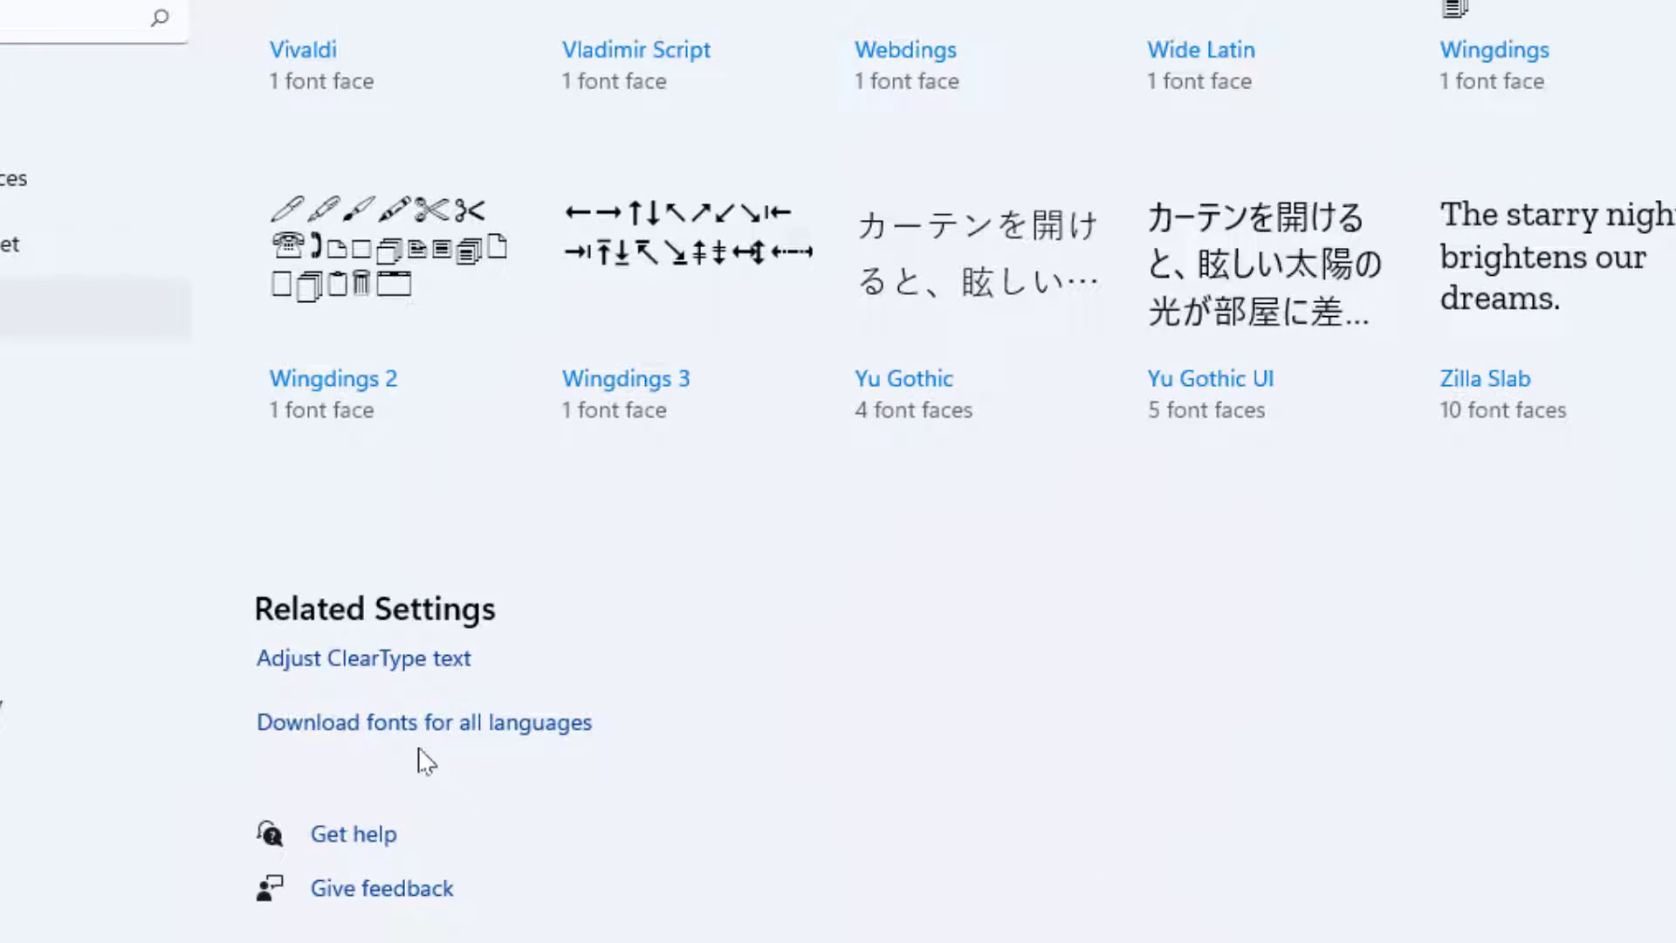
{"action": "left_click", "coordinate": [416, 672]}
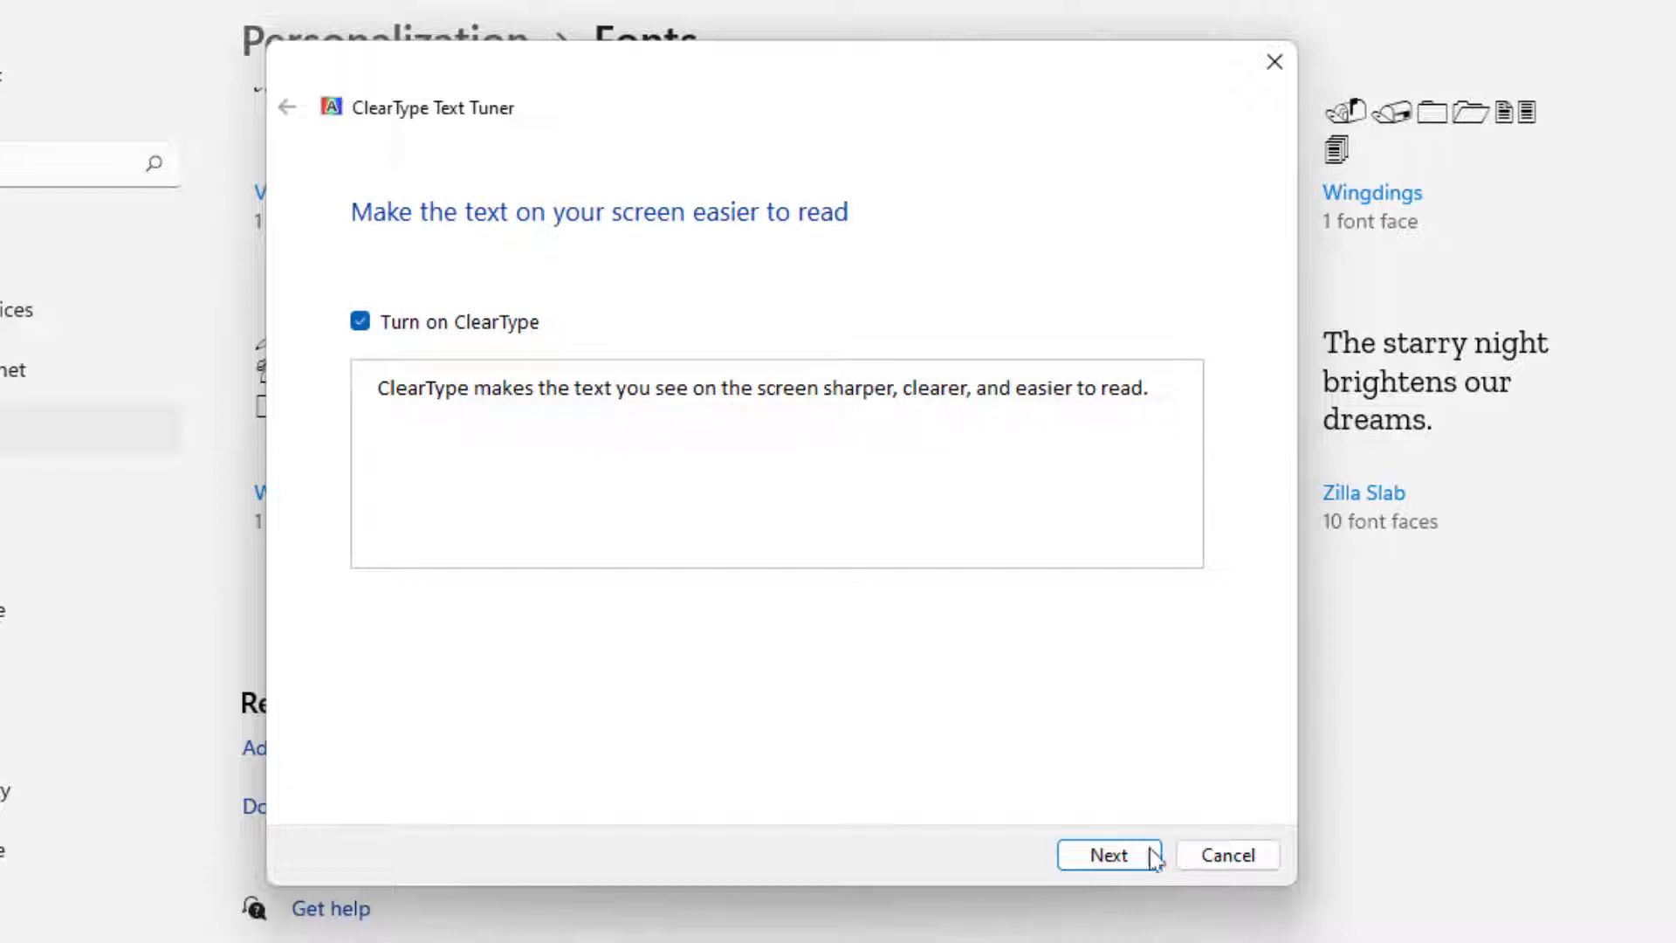
- Complete the ClearType Text Tuner with ClearType turned on, accepting the preselected text sample on all five comparison pages
{"action": "left_click", "coordinate": [1112, 857]}
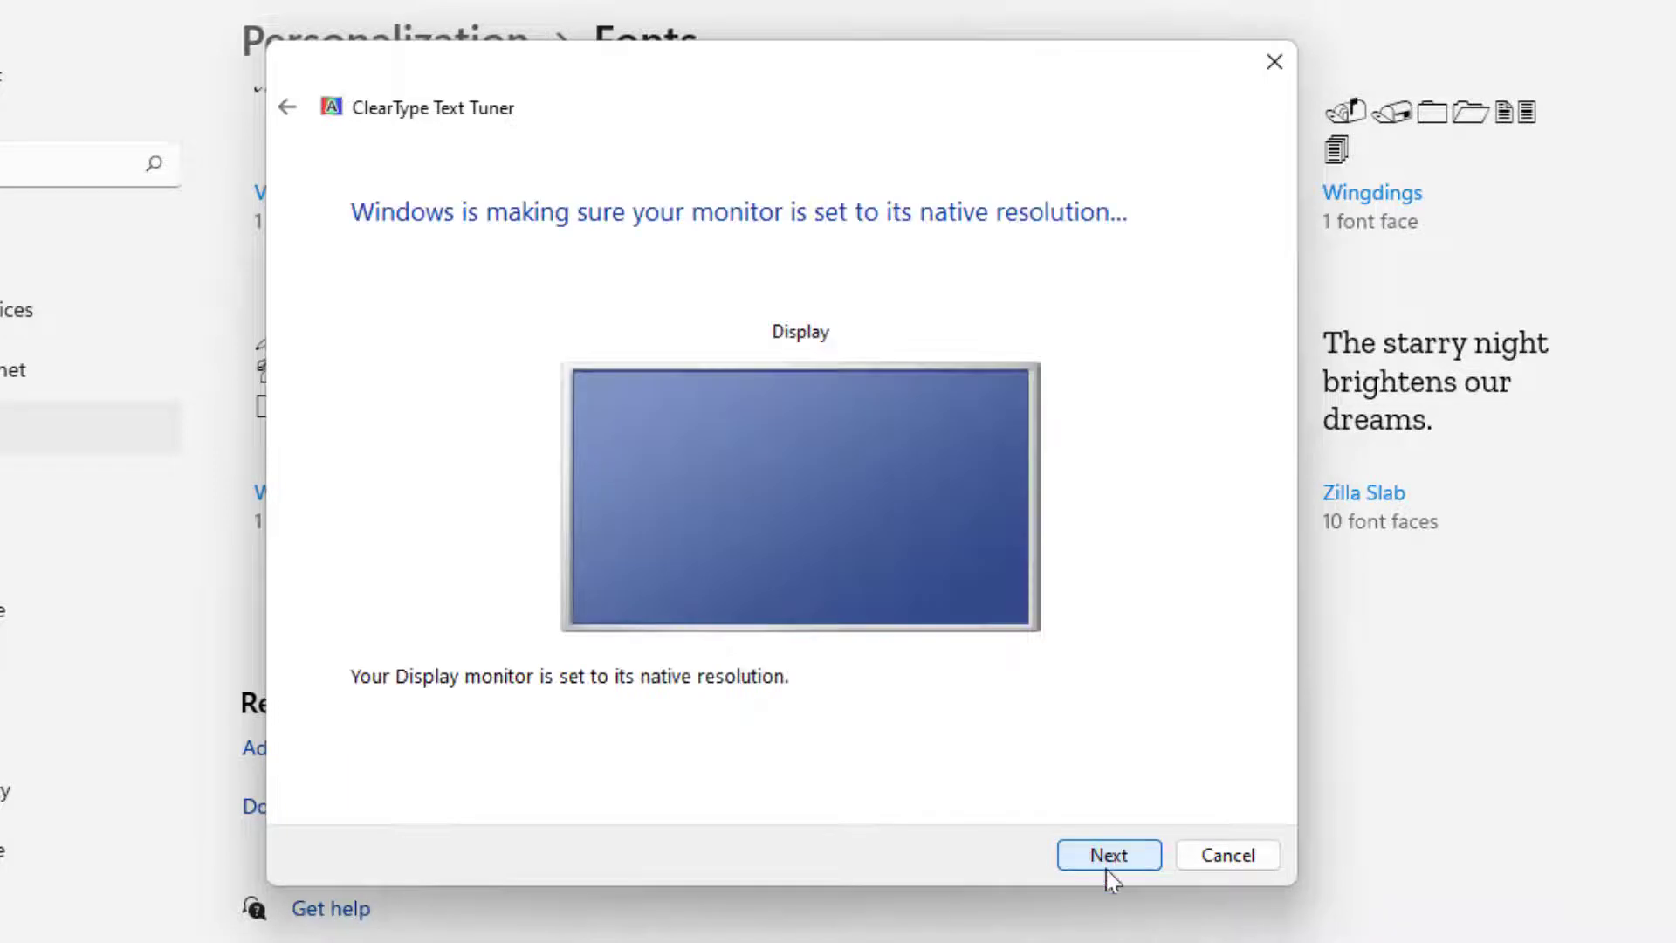
{"action": "left_click", "coordinate": [1109, 859]}
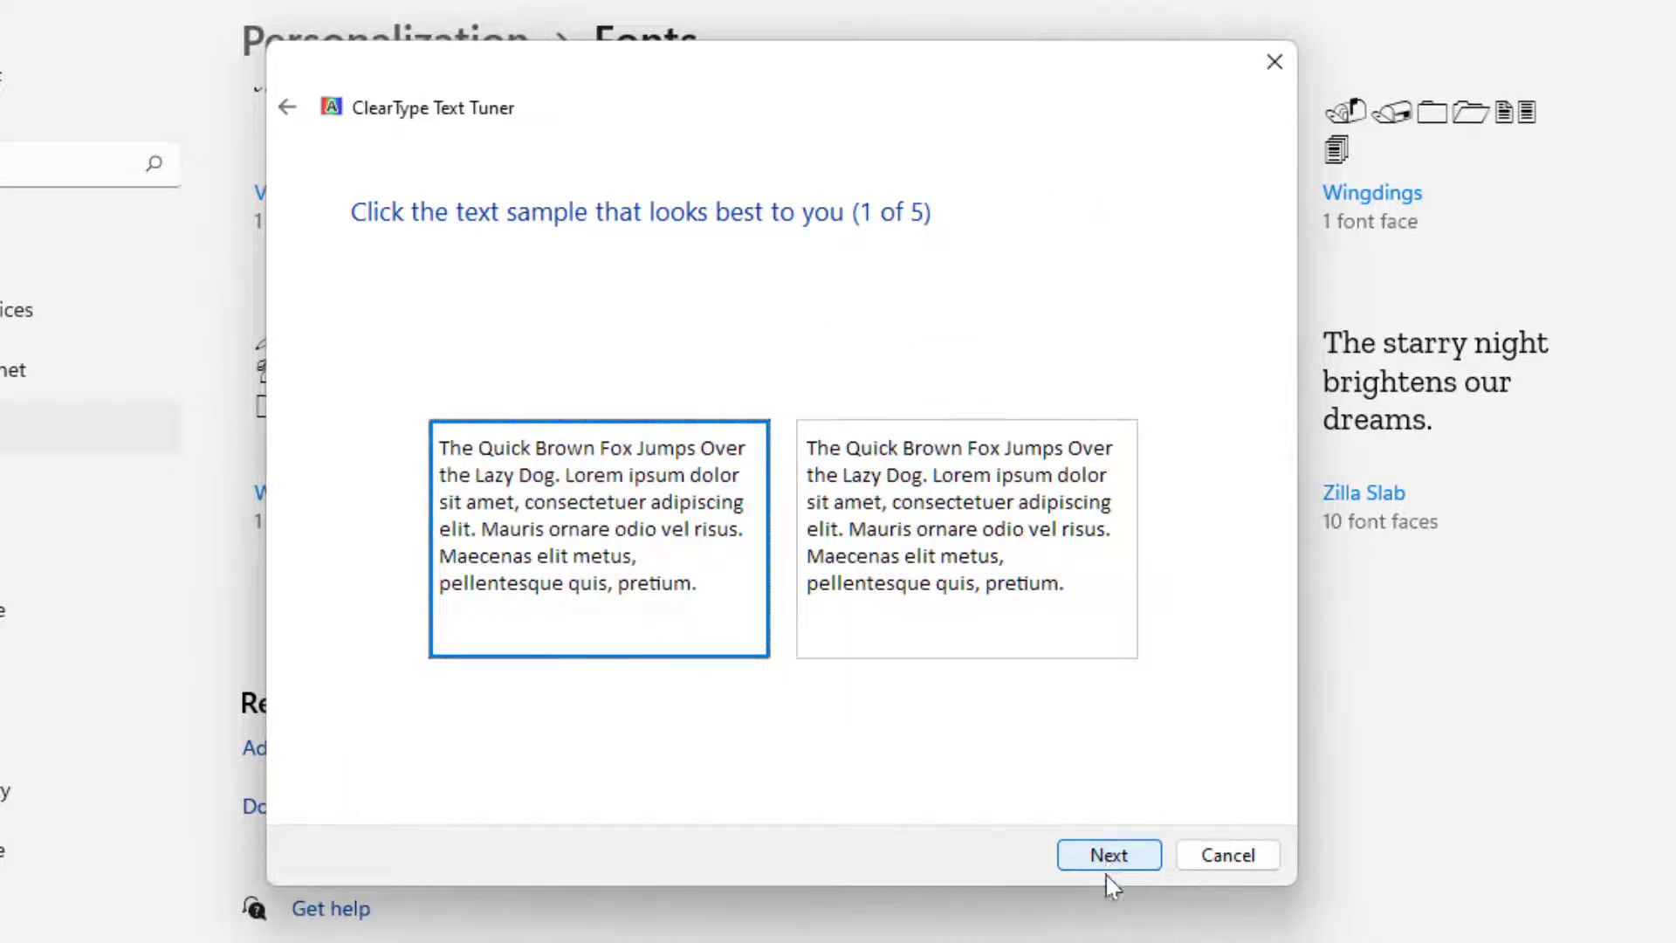
{"action": "left_click", "coordinate": [1108, 858]}
{"action": "left_click", "coordinate": [1109, 860]}
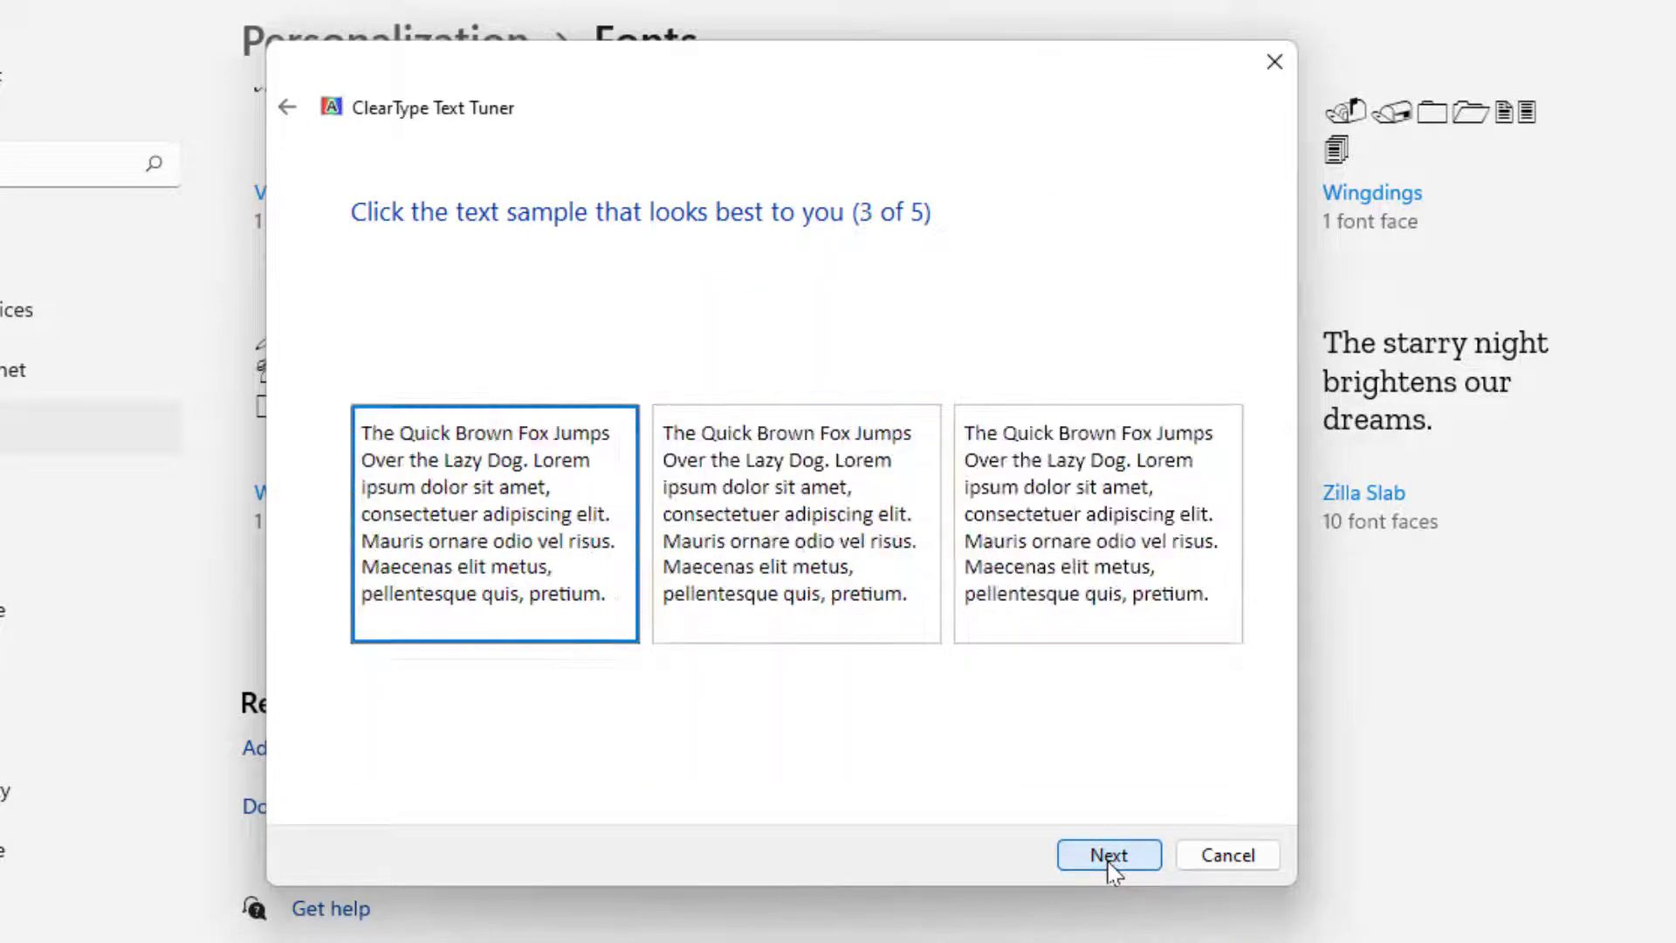
{"action": "left_click", "coordinate": [1109, 859]}
{"action": "left_click", "coordinate": [1109, 859]}
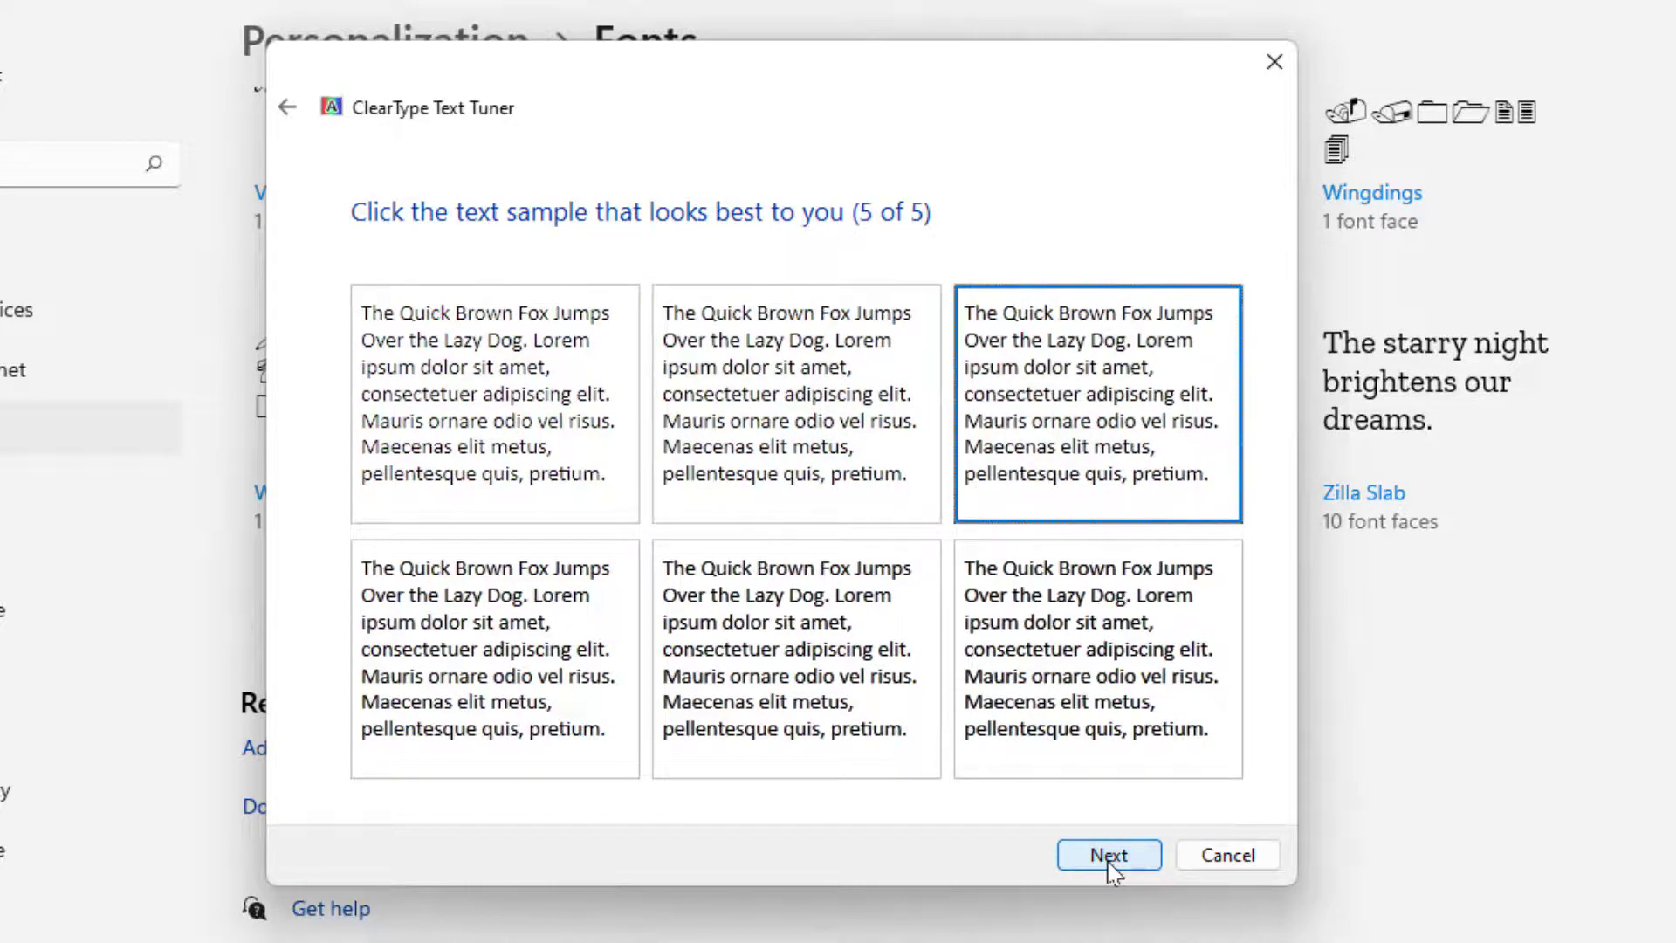
{"action": "left_click", "coordinate": [1109, 859]}
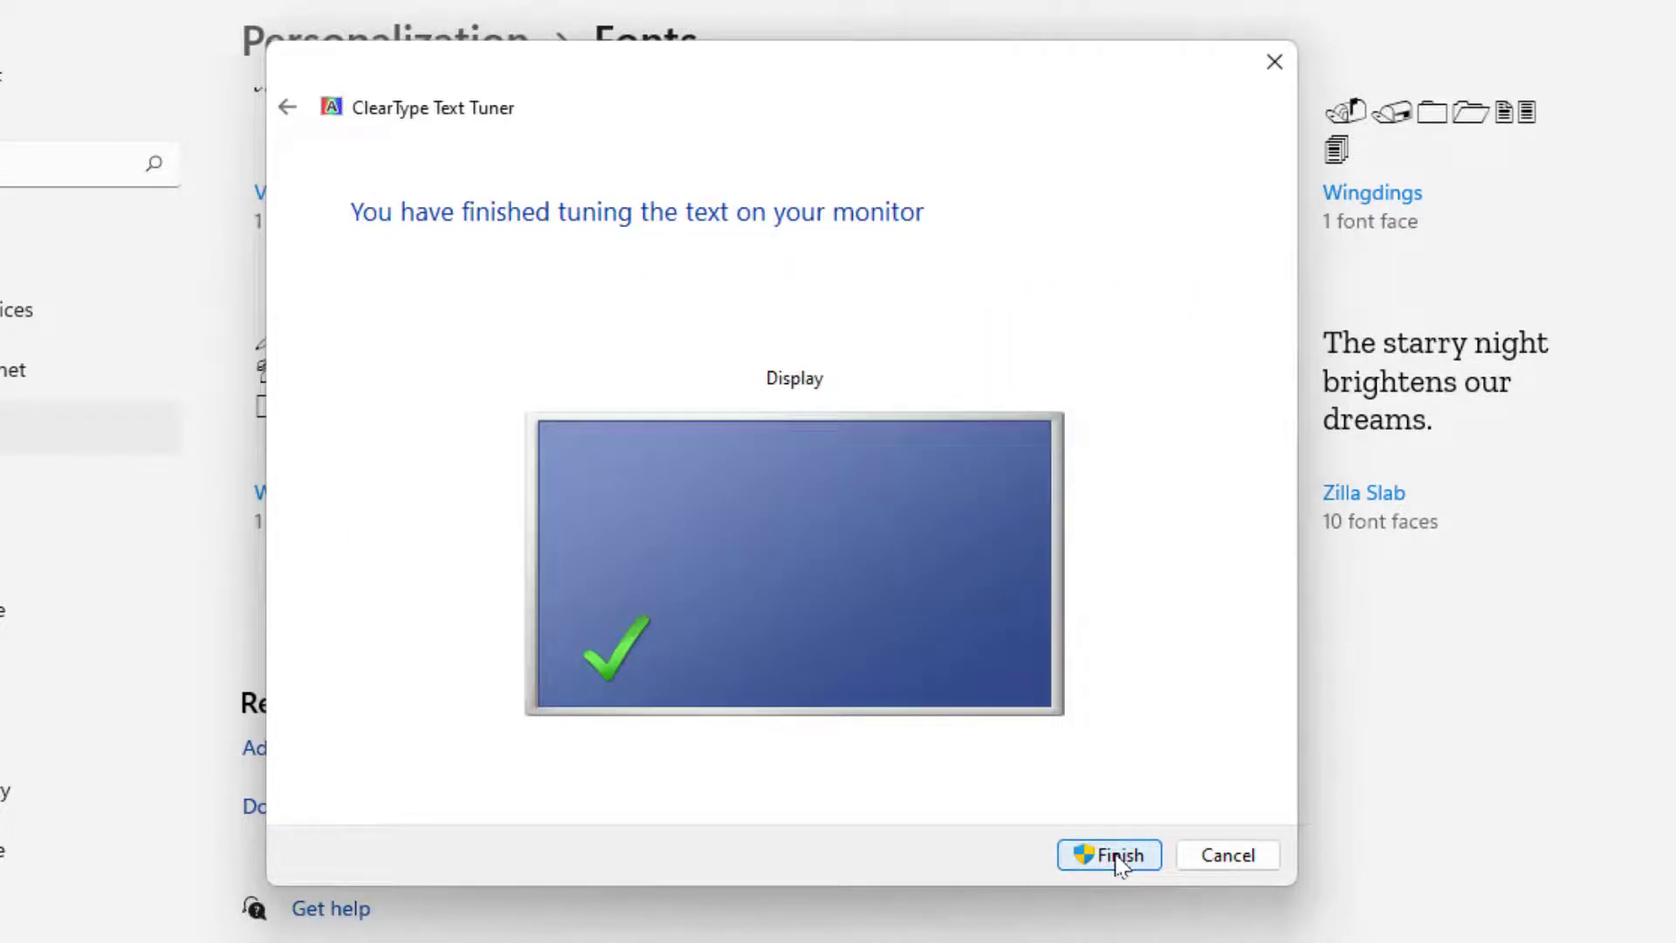
{"action": "left_click", "coordinate": [1120, 856]}
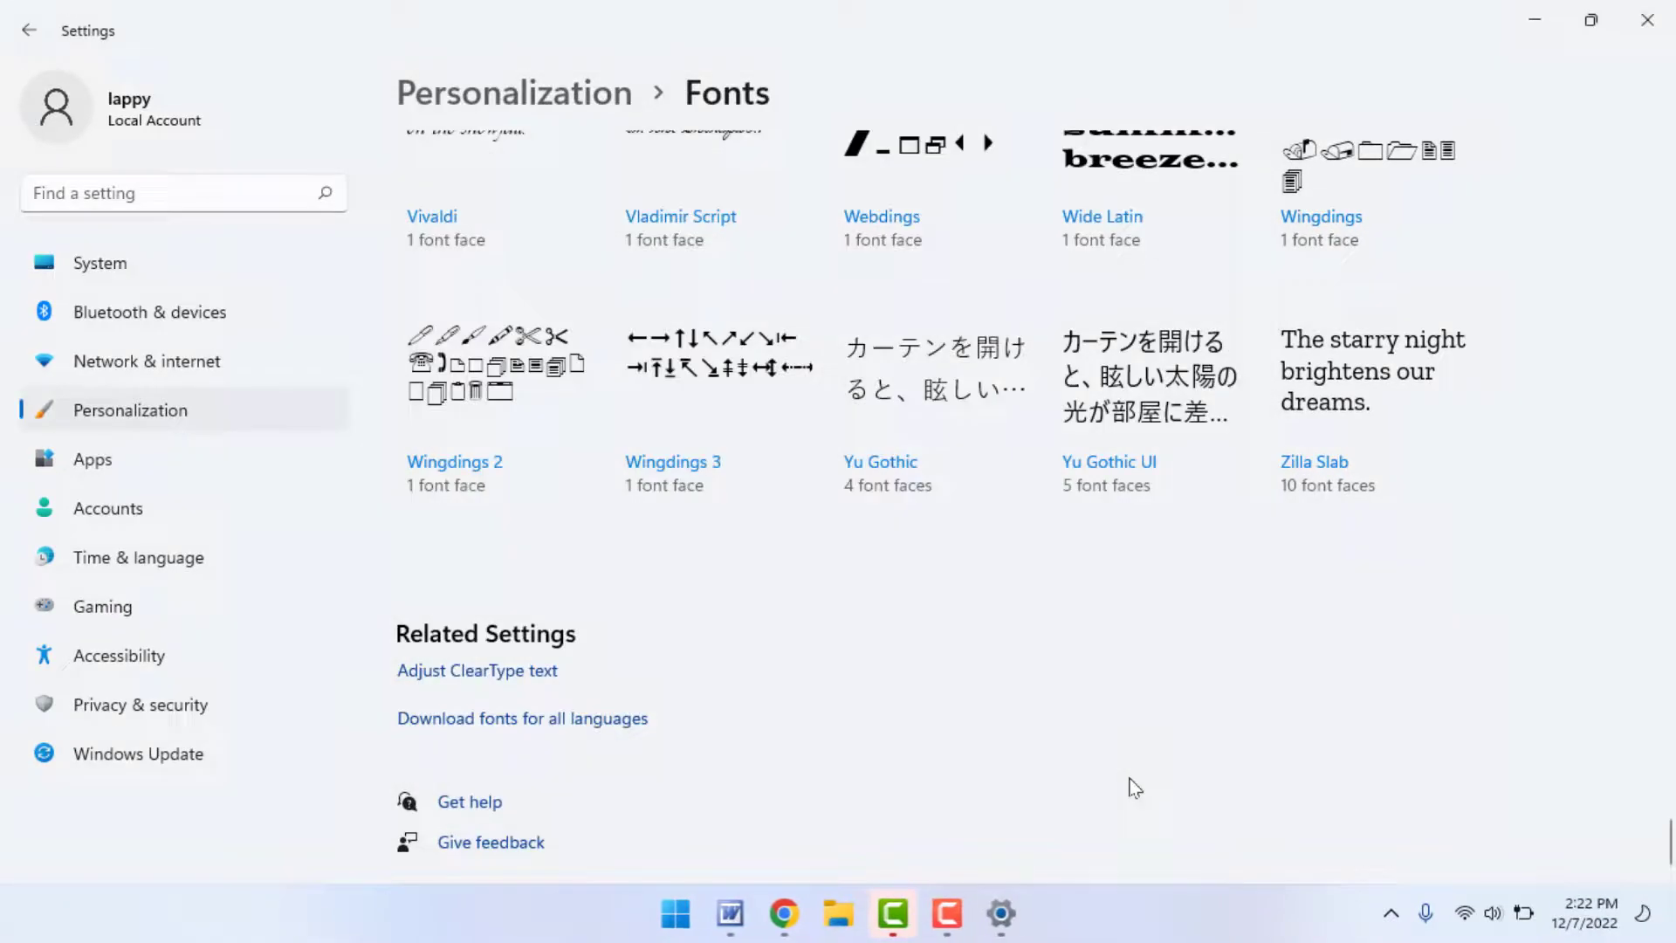
- Close Settings and refresh the desktop
{"action": "left_click", "coordinate": [1647, 20]}
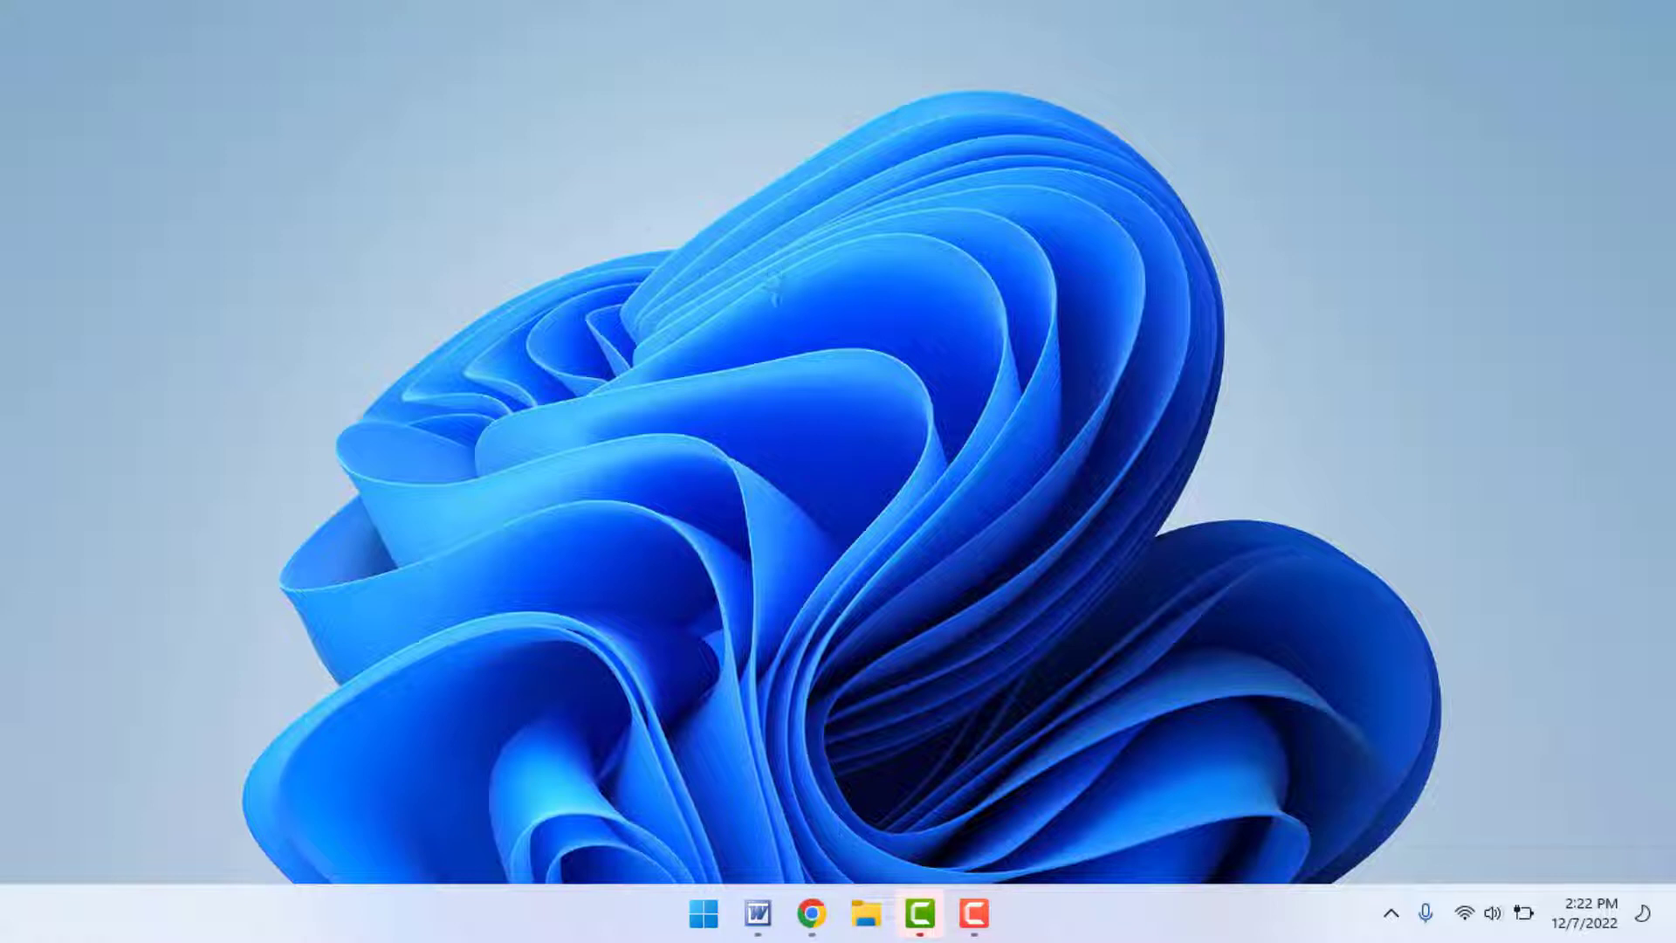
{"action": "right_click", "coordinate": [798, 325]}
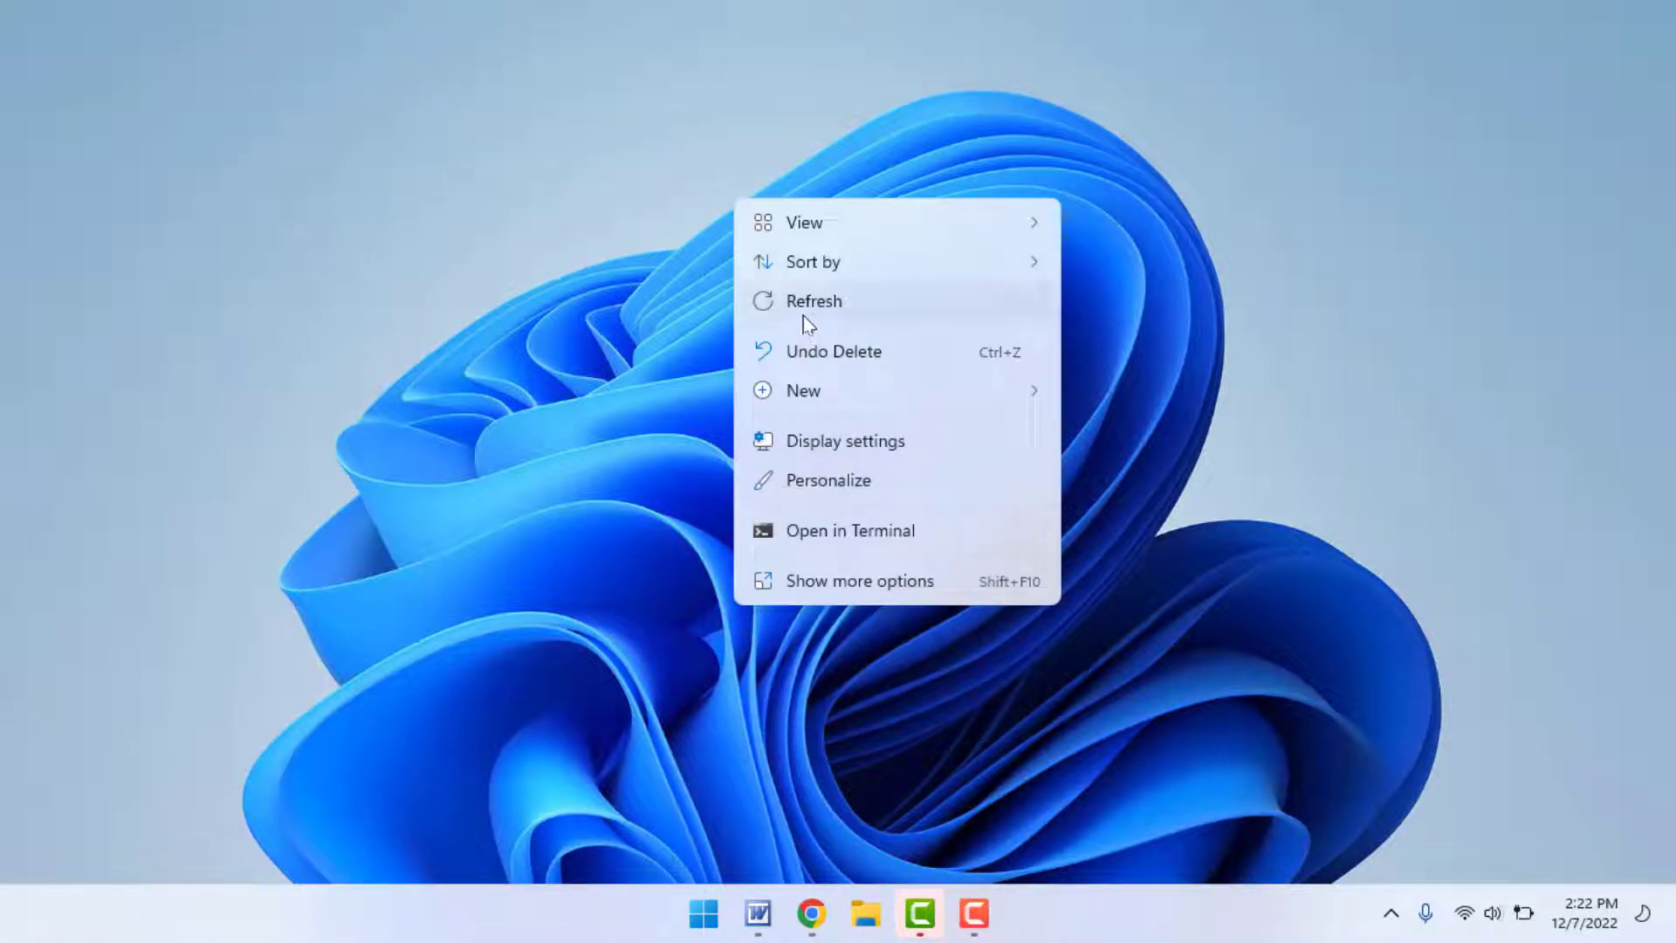
{"action": "left_click", "coordinate": [804, 312]}
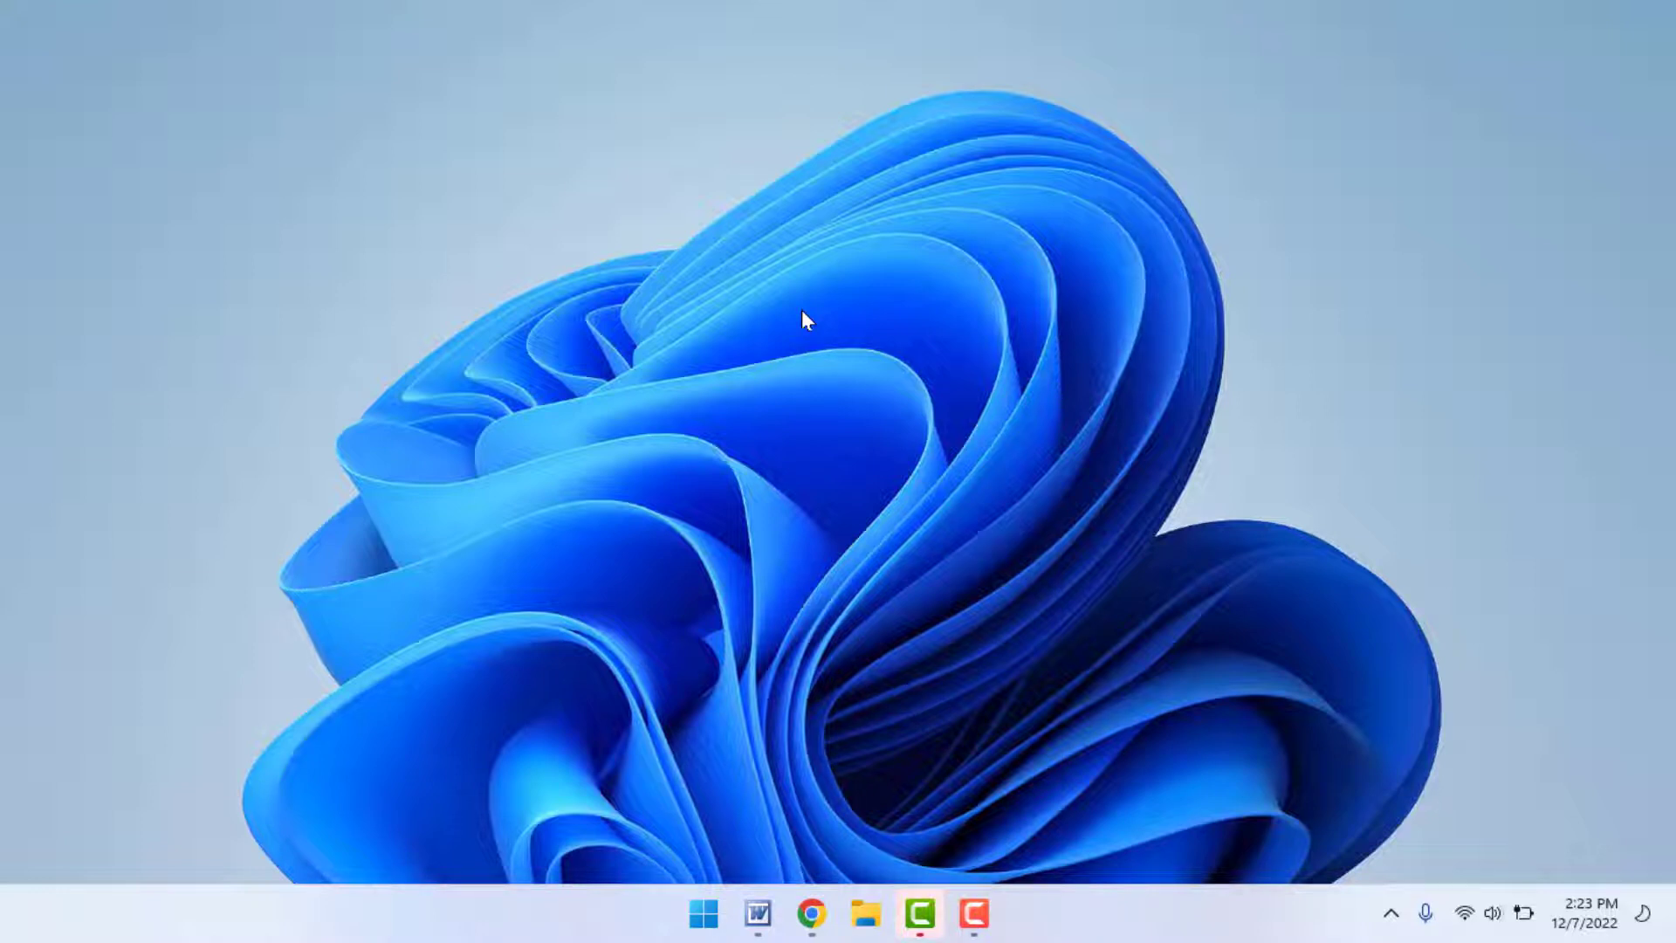
- Run an automatic driver update for the Intel(R) HD Graphics Family display adapter in Device Manager and close the wizard
{"action": "key", "text": "super+x"}
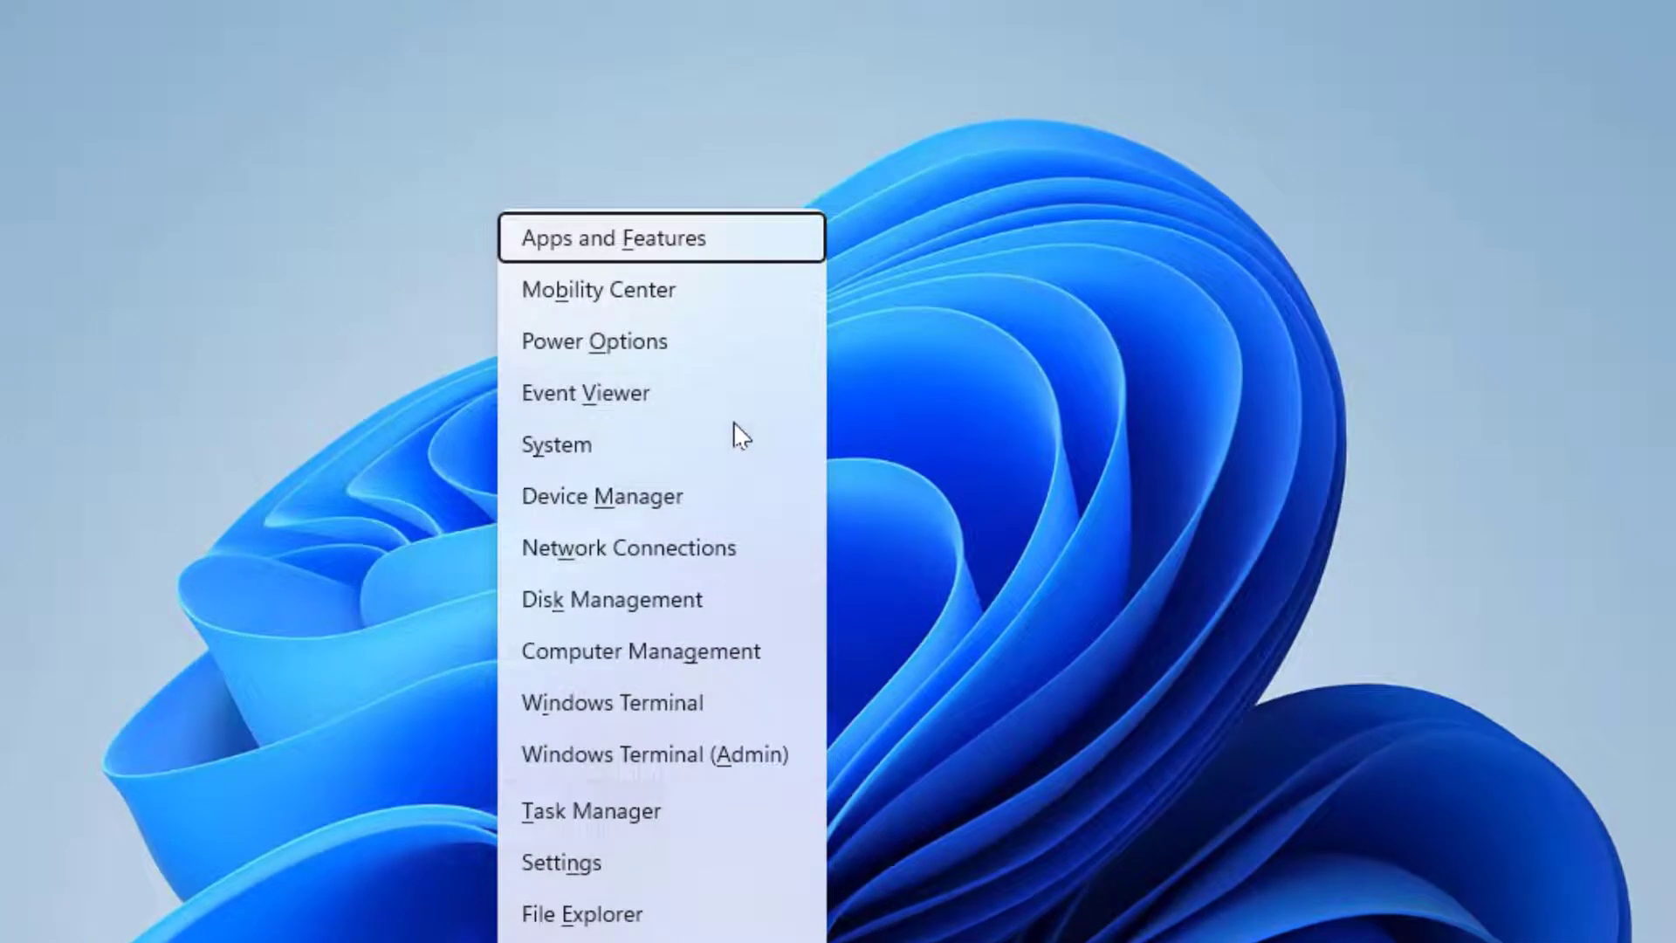
{"action": "left_click", "coordinate": [713, 497]}
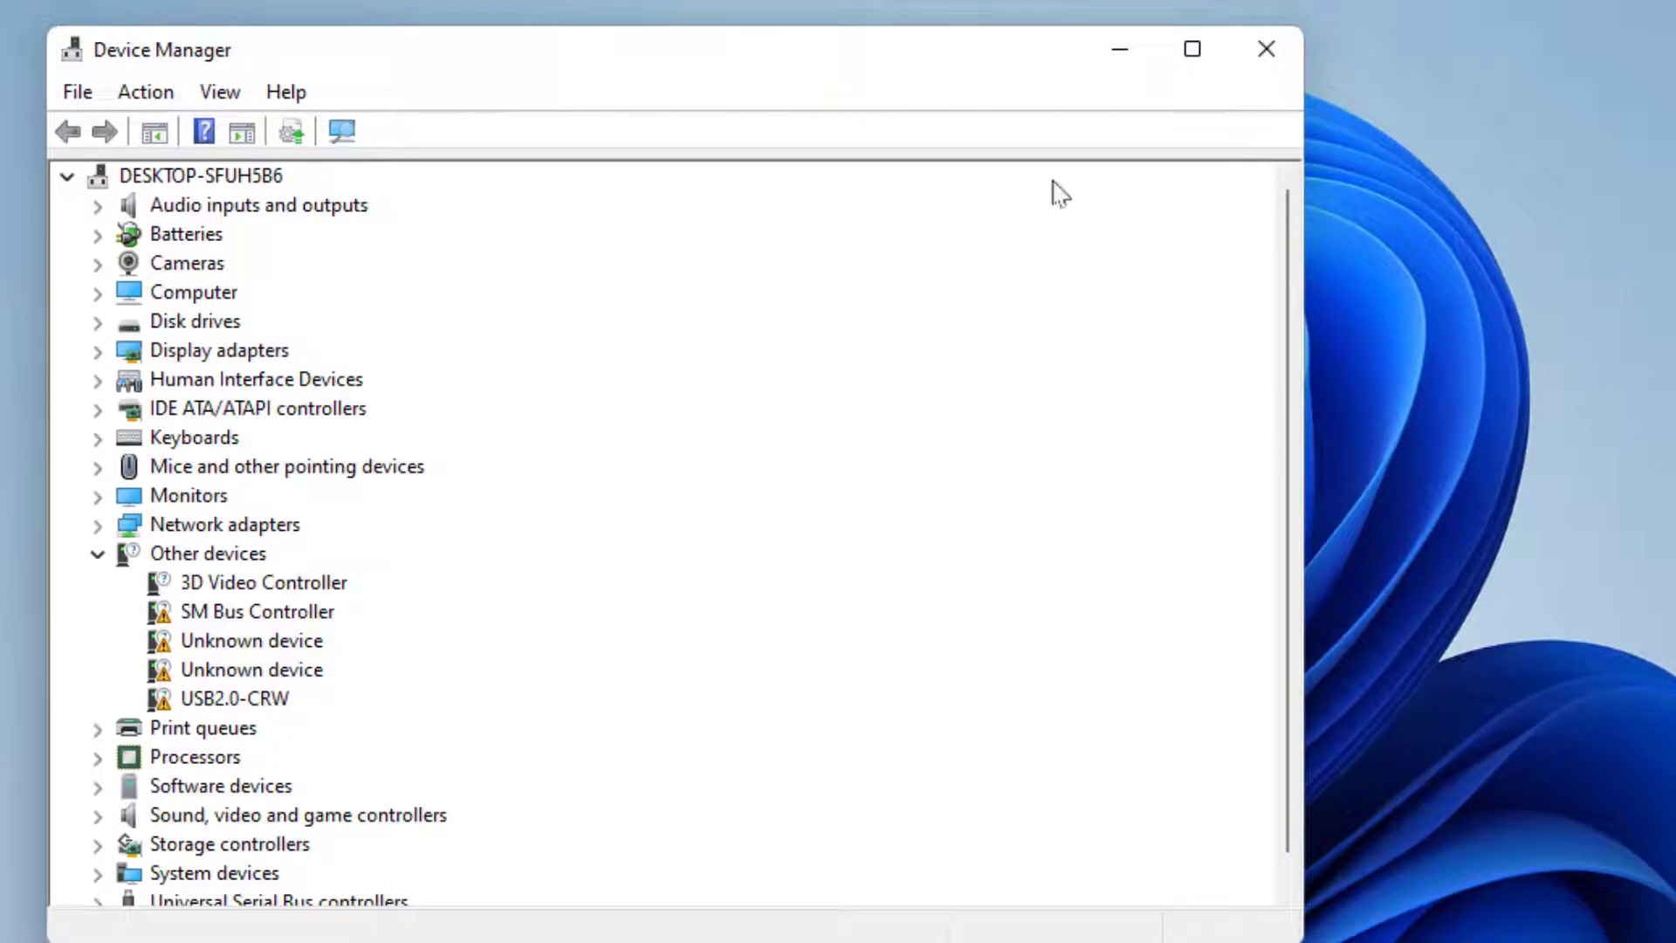
{"action": "left_click", "coordinate": [93, 354]}
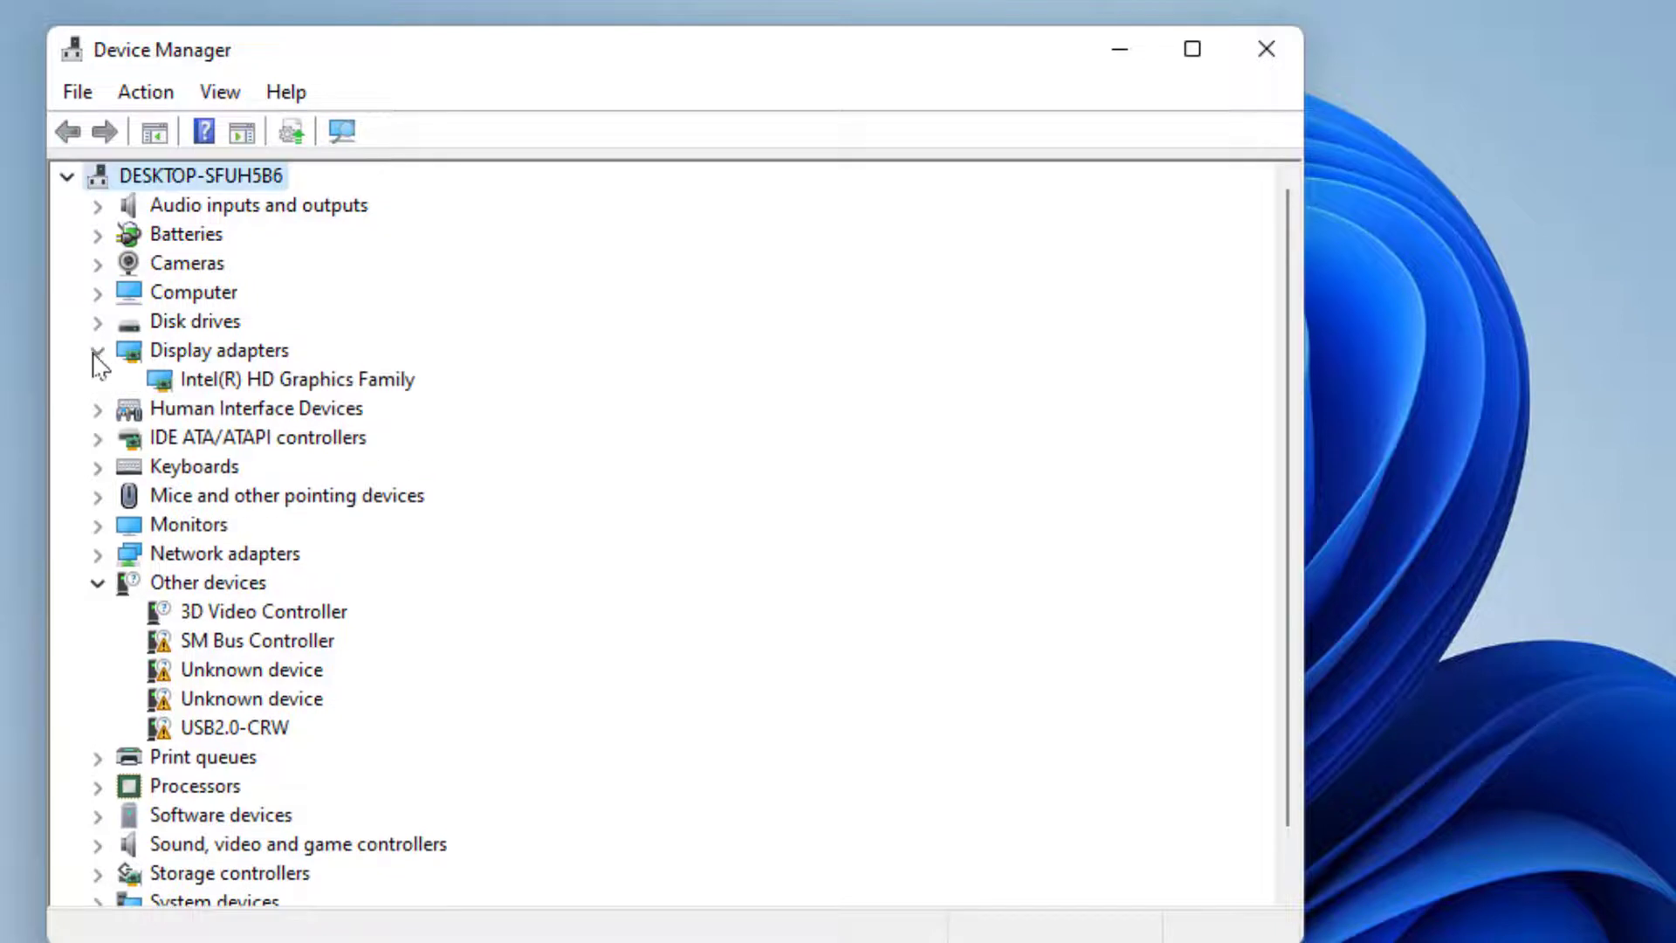
{"action": "right_click", "coordinate": [269, 384]}
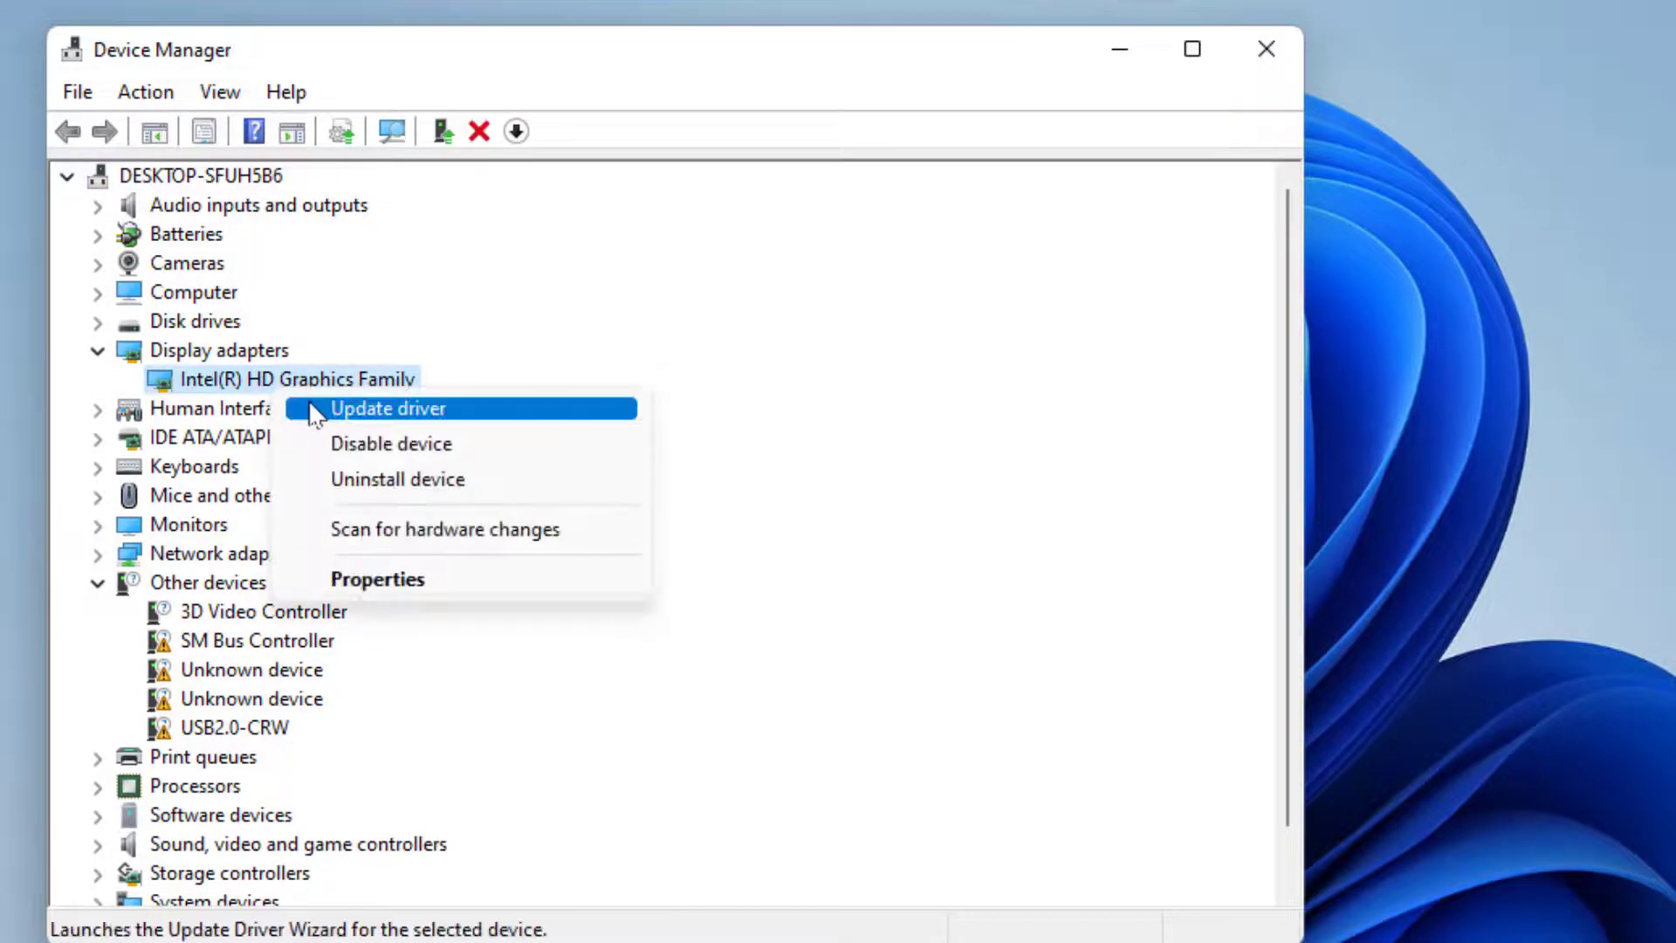
{"action": "left_click", "coordinate": [313, 411]}
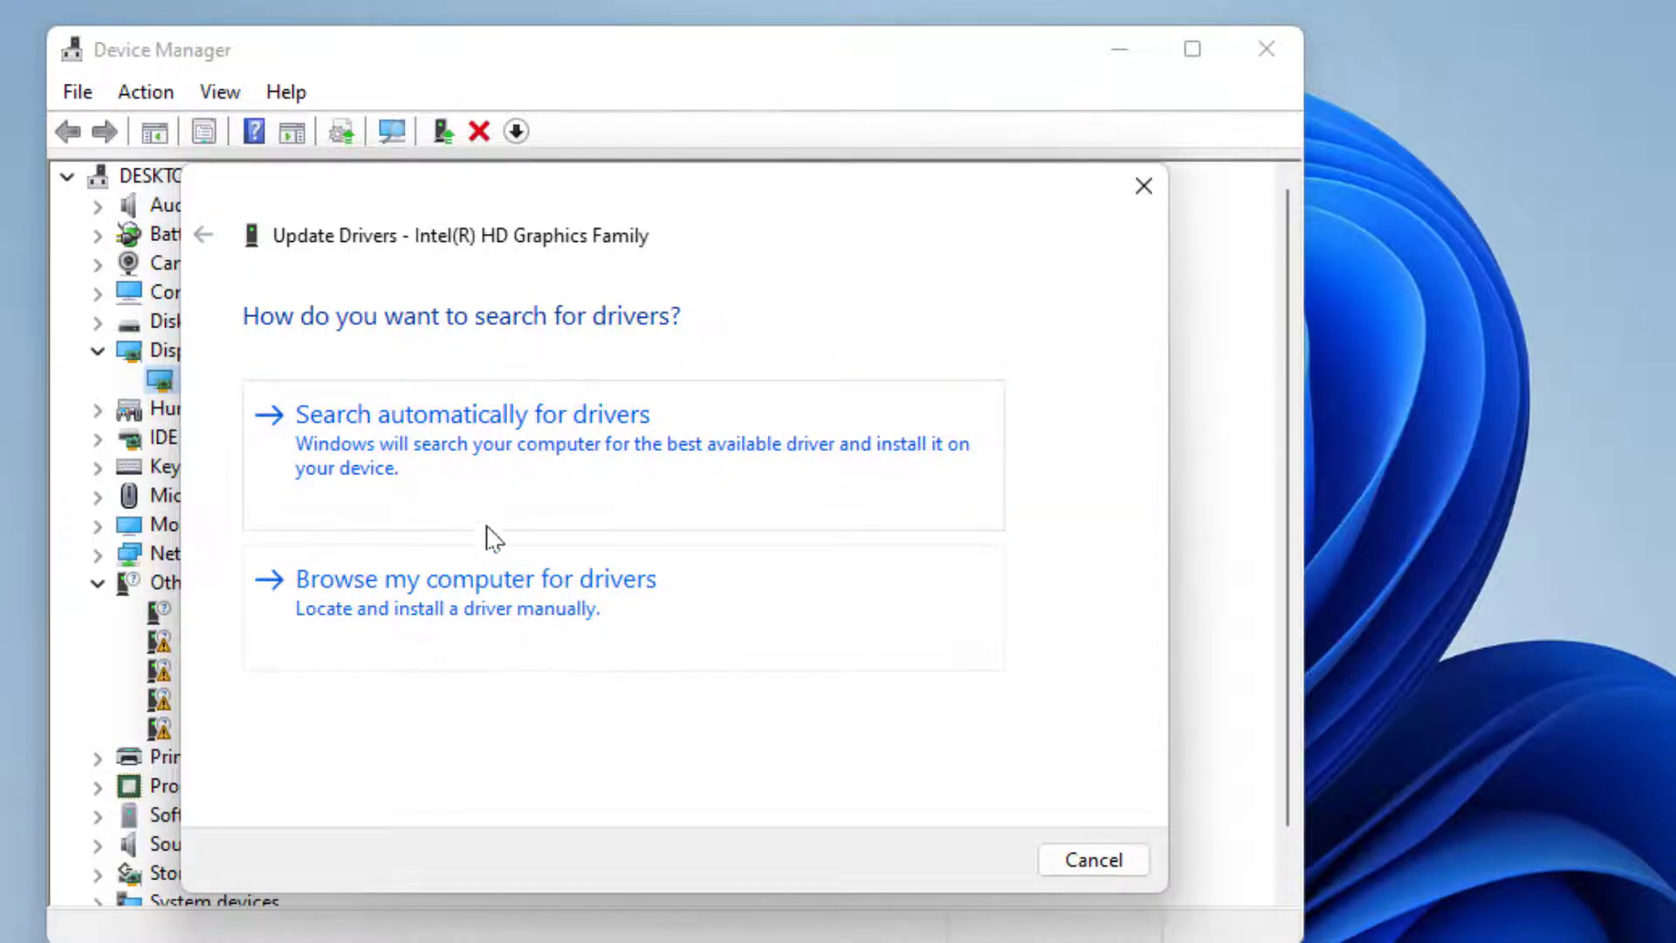
{"action": "left_click", "coordinate": [541, 465]}
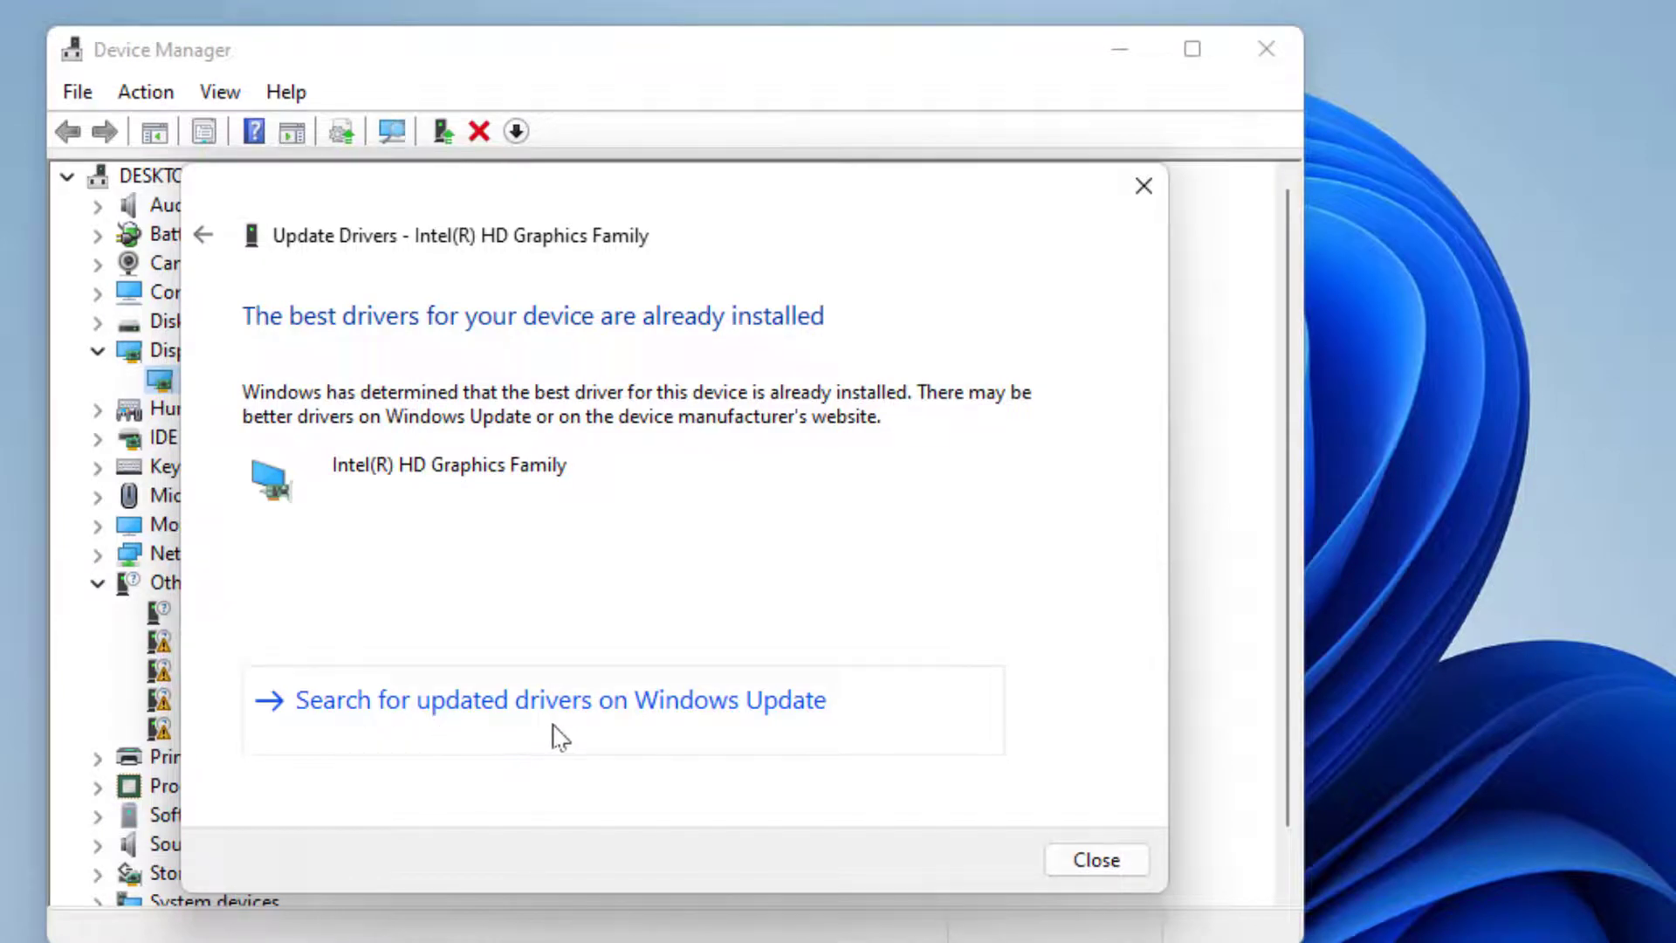
{"action": "left_click", "coordinate": [1080, 864]}
- View the compatible drivers available on the computer for the Intel(R) HD Graphics Family adapter and close the update wizard
{"action": "right_click", "coordinate": [223, 395]}
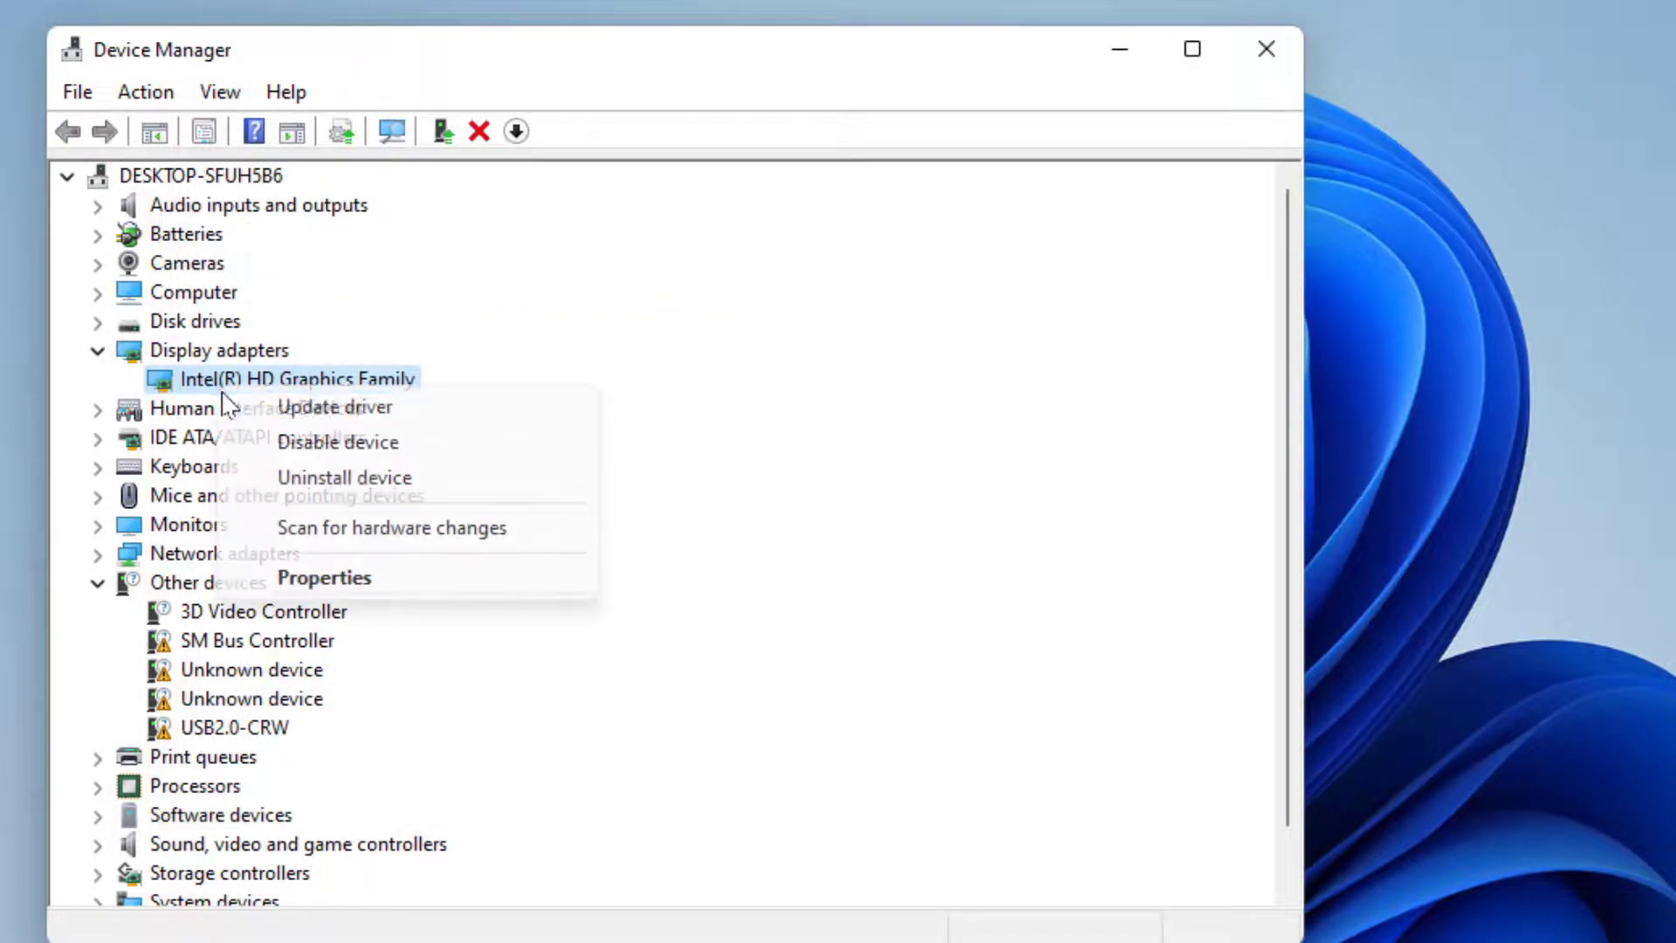
{"action": "left_click", "coordinate": [263, 408]}
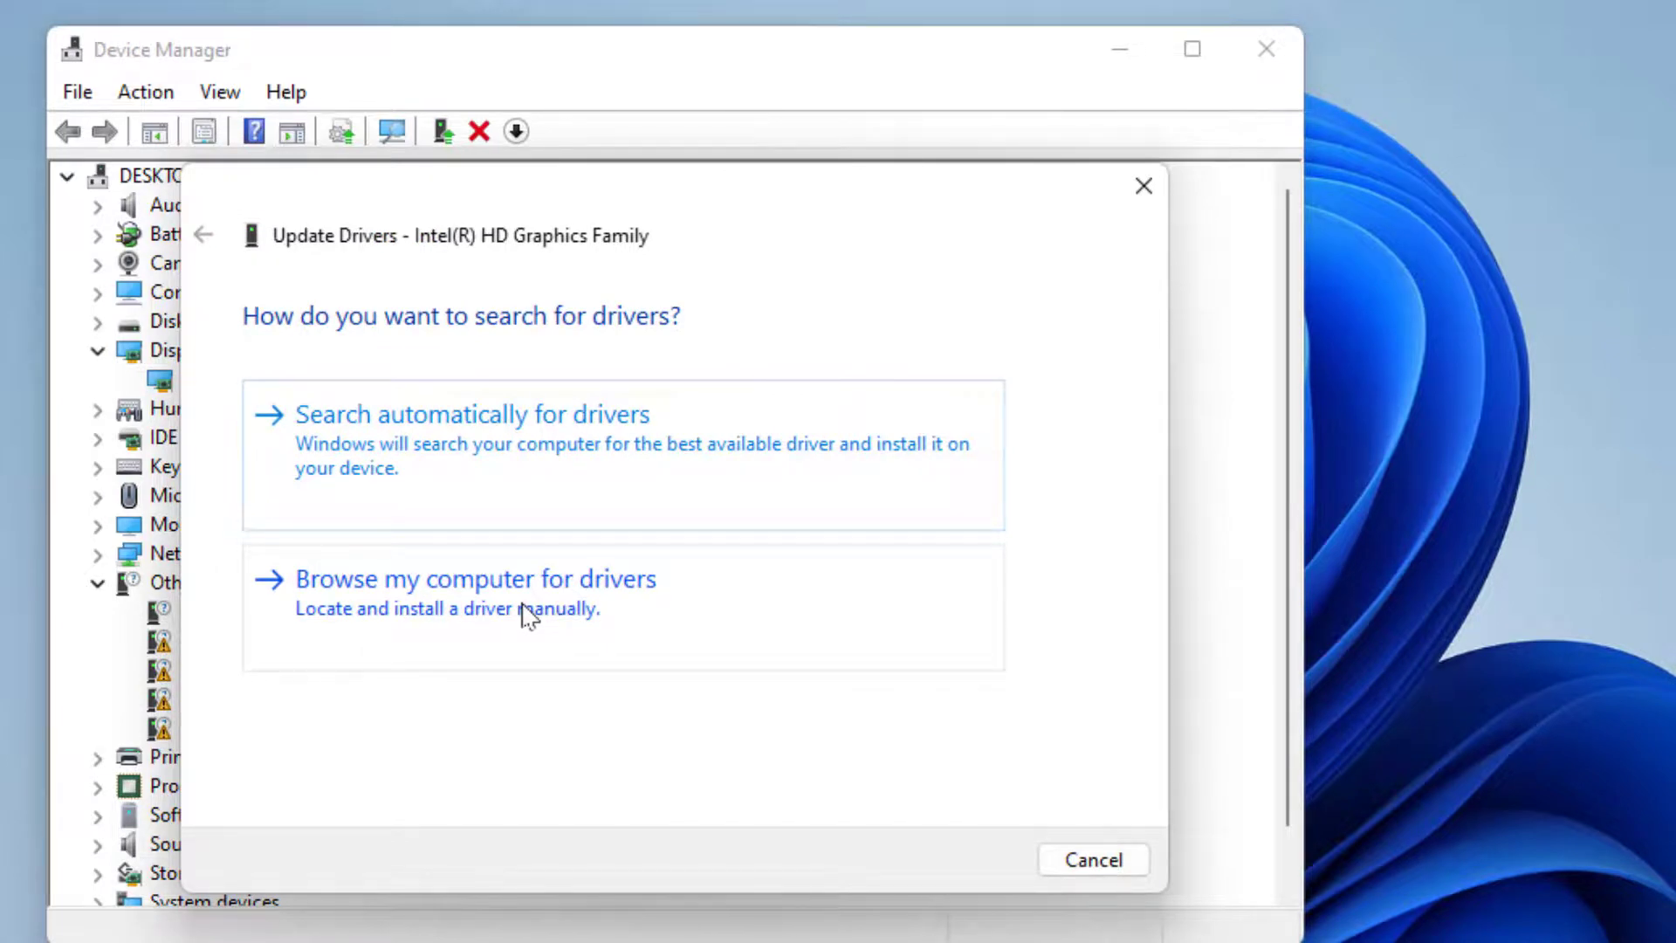
{"action": "left_click", "coordinate": [527, 614]}
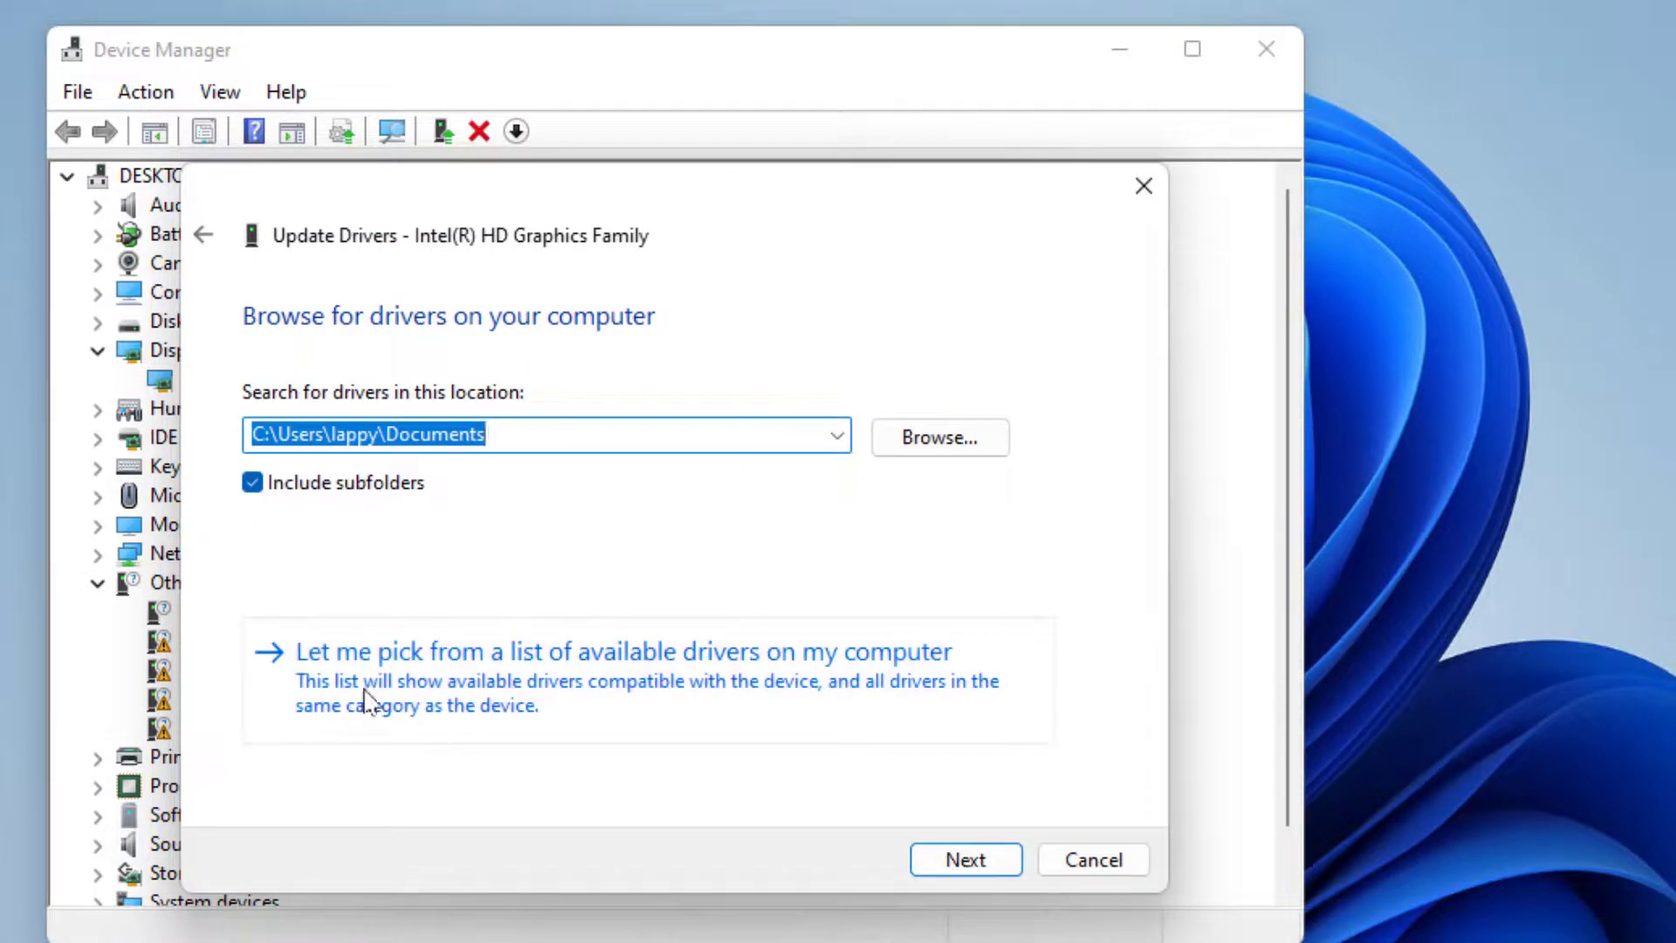
{"action": "left_click", "coordinate": [543, 670]}
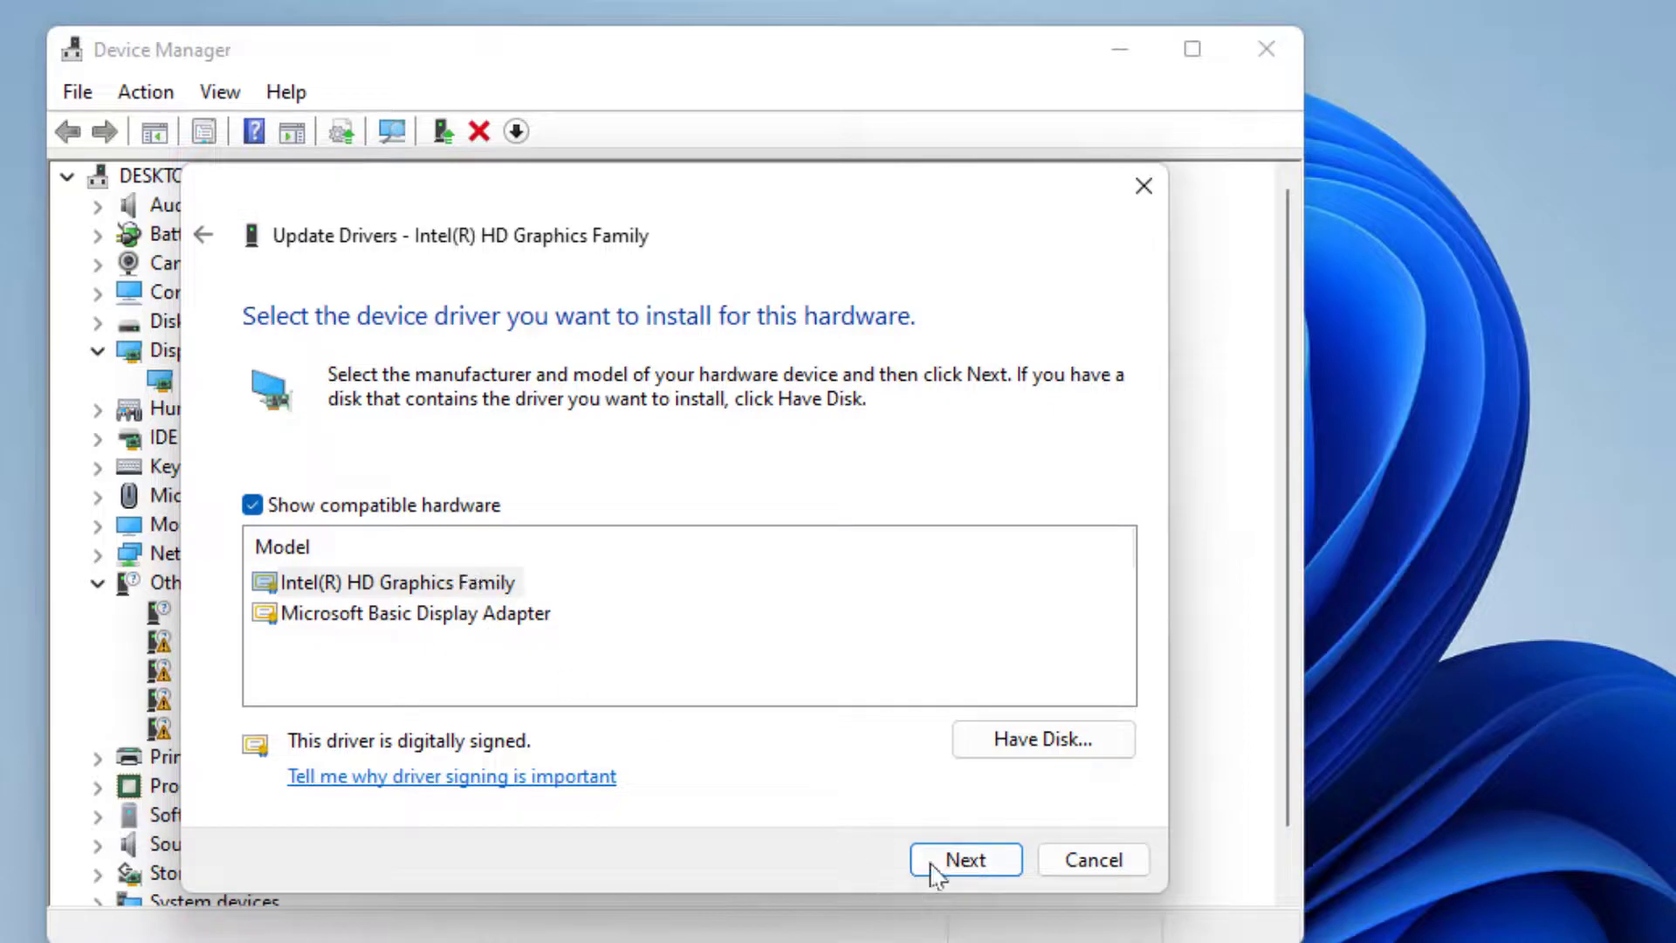
{"action": "left_click", "coordinate": [1137, 187]}
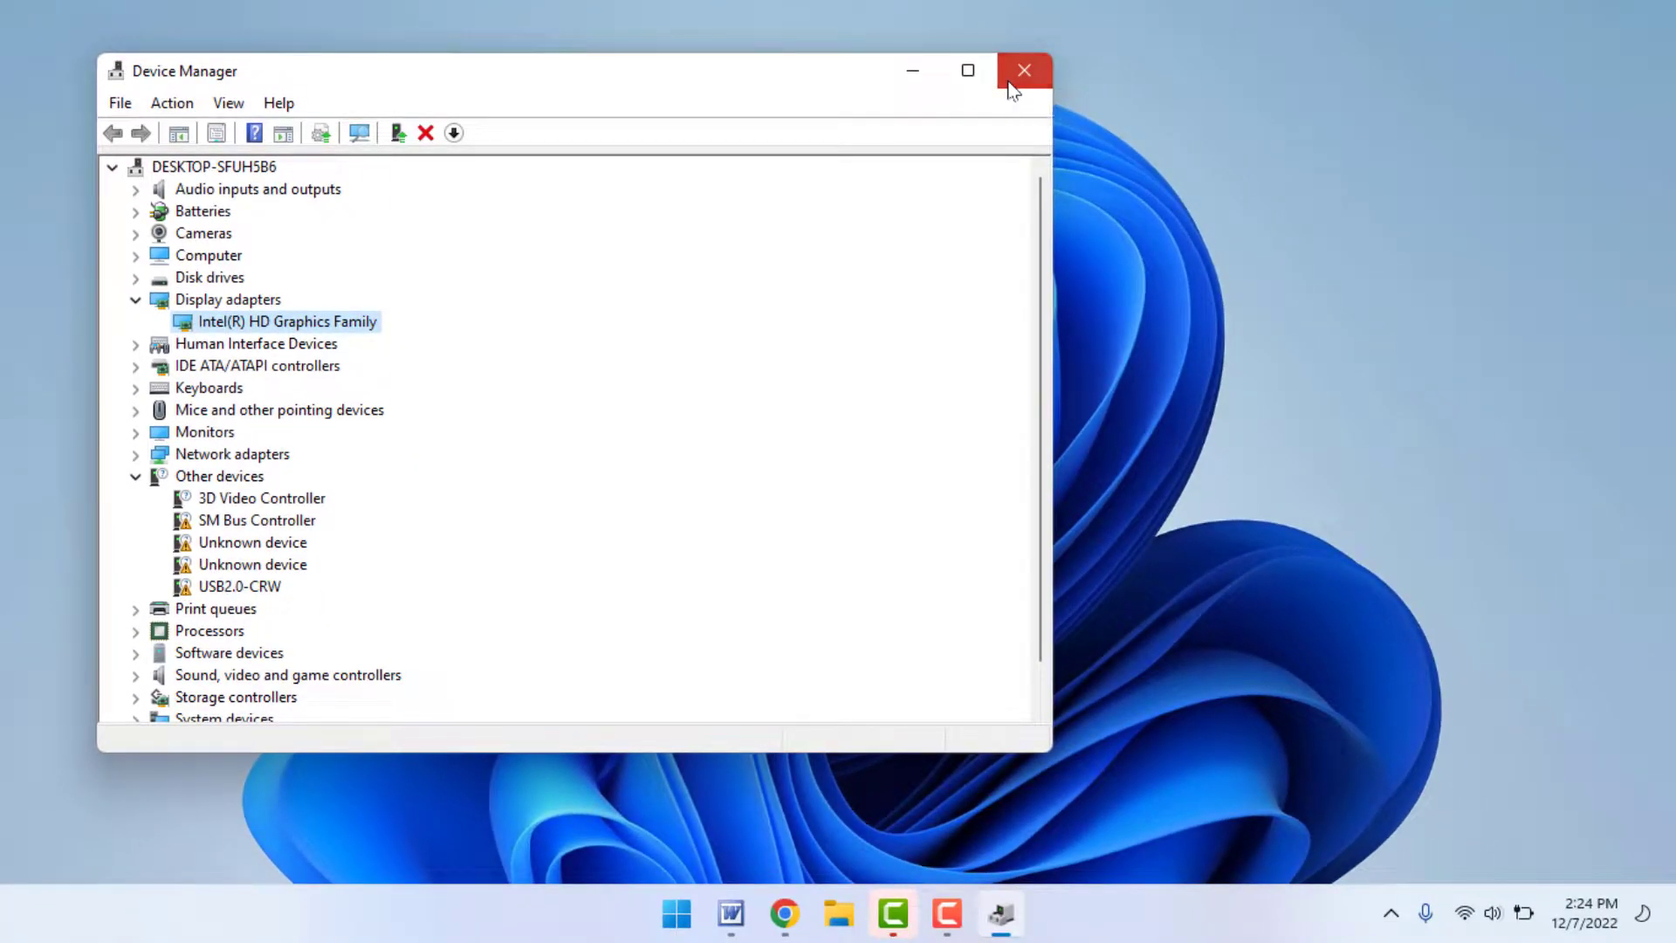
- Close Device Manager and refresh the desktop
{"action": "left_click", "coordinate": [1011, 85]}
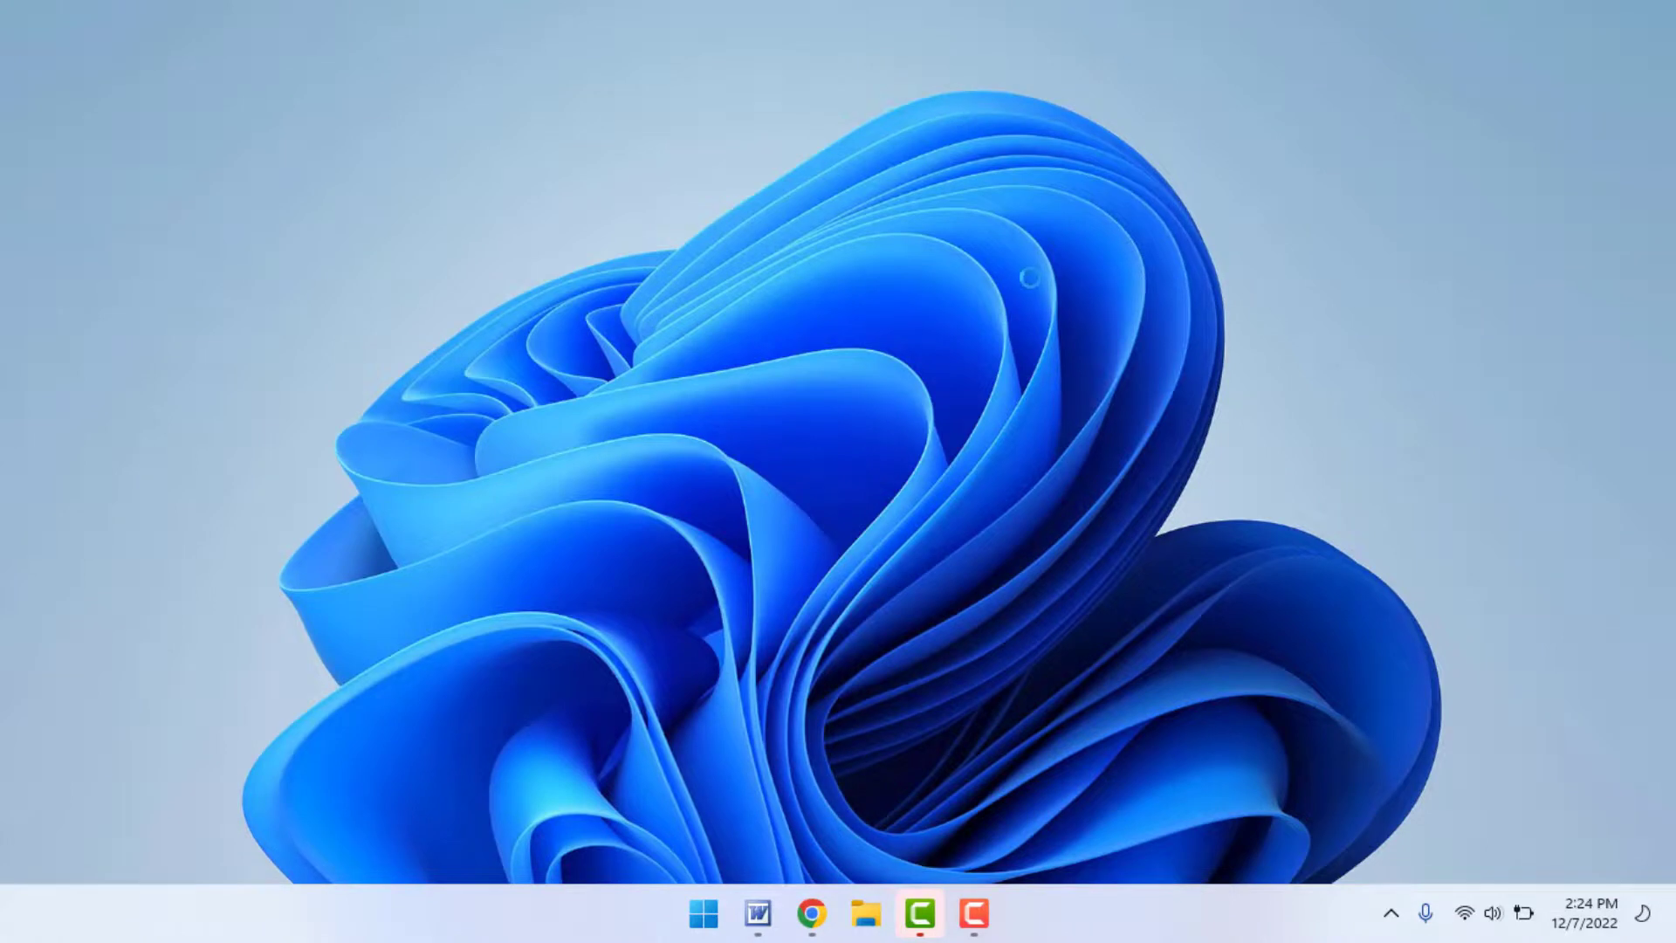
{"action": "right_click", "coordinate": [1042, 375]}
{"action": "left_click", "coordinate": [1049, 222]}
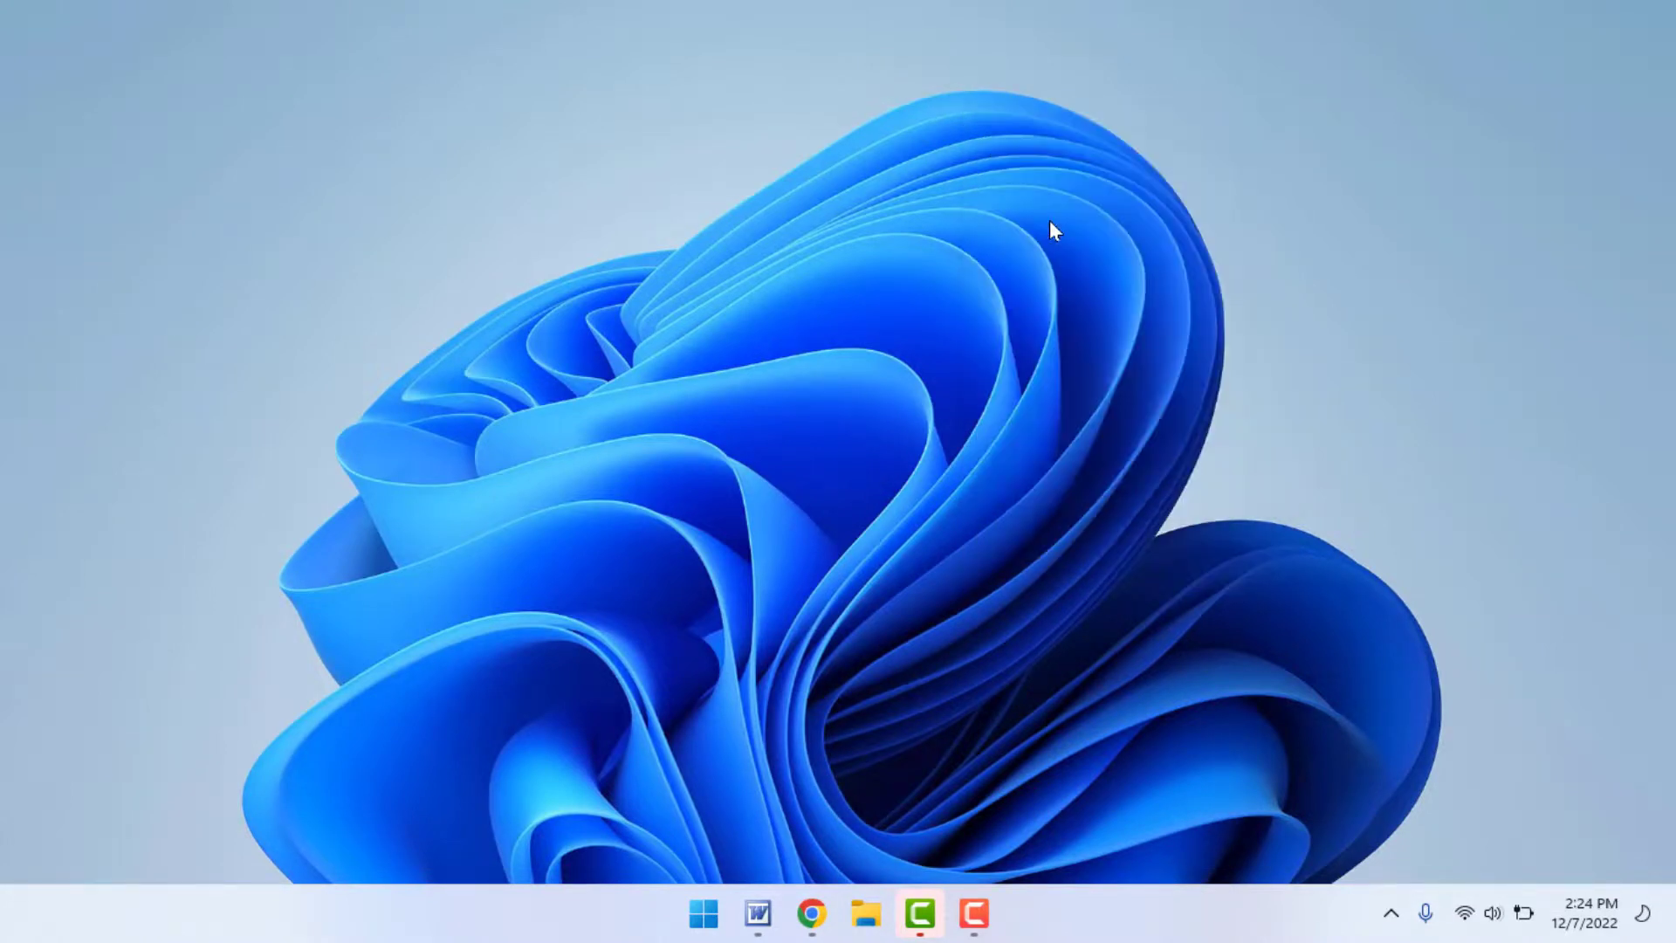